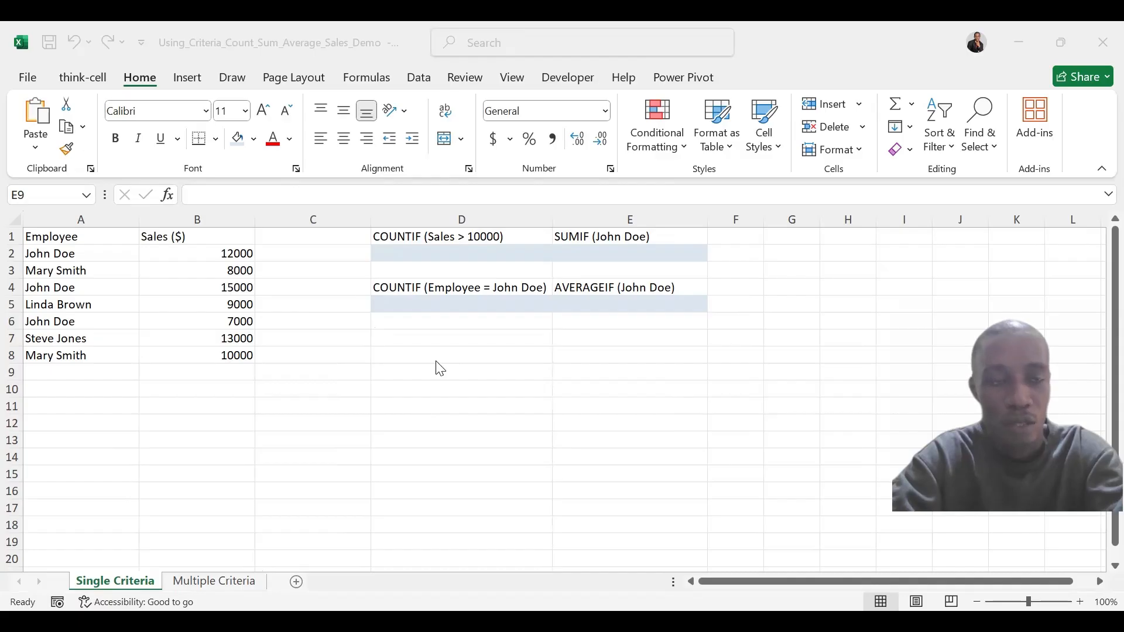
- In D2, count the sales in B2:B8 that exceed 10000 with the formula =COUNTIF(B2:B8,">10000")
{"action": "left_click", "coordinate": [424, 253]}
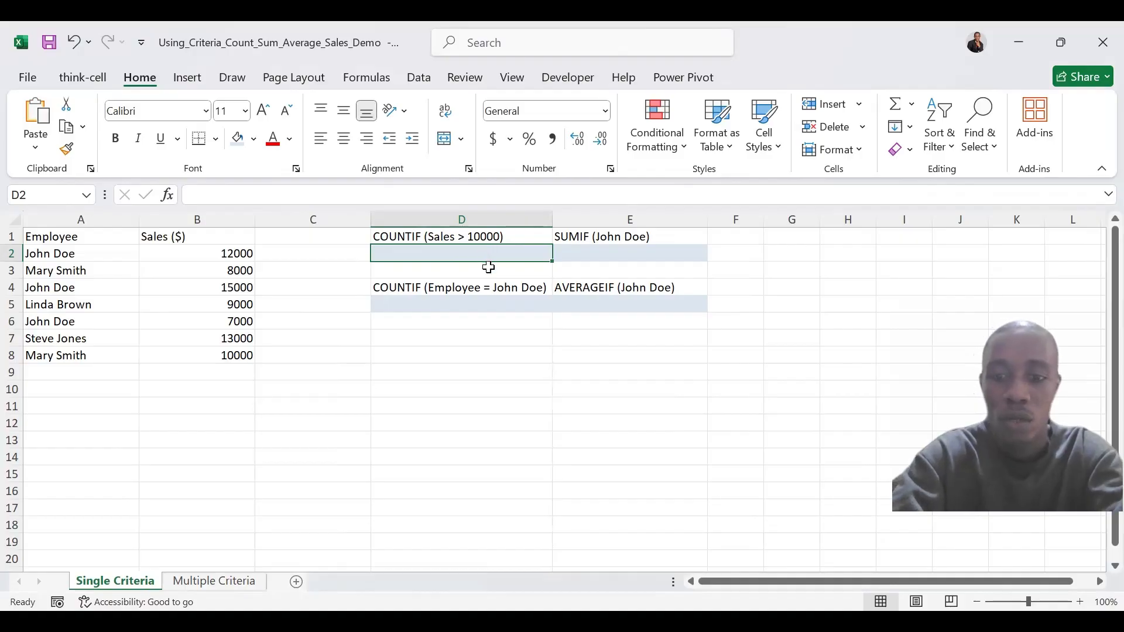
{"action": "type", "text": "="}
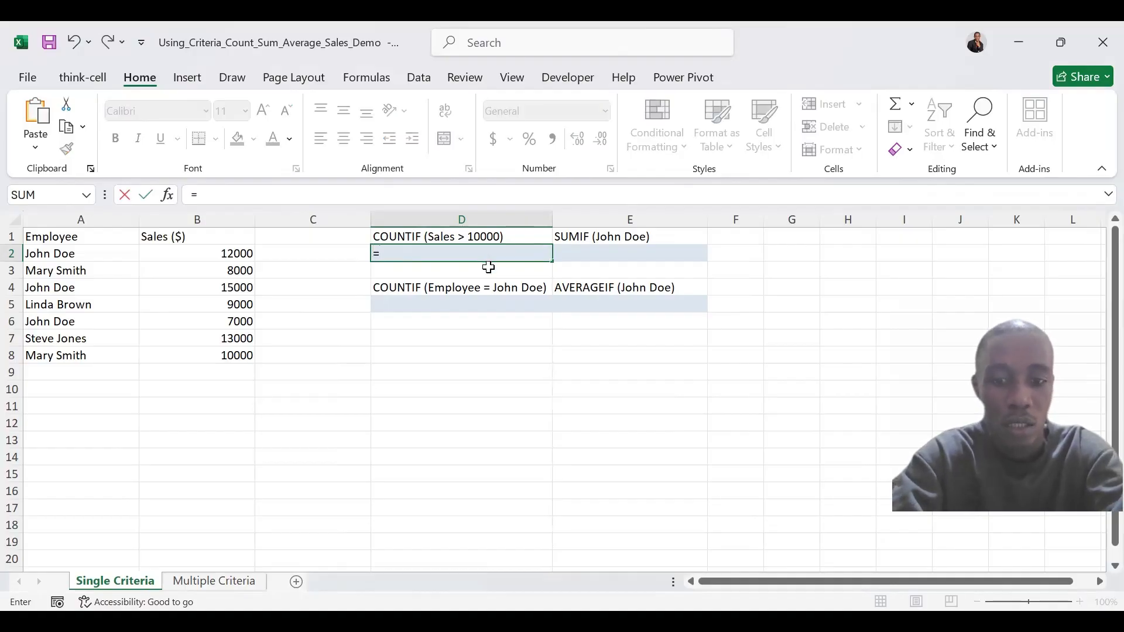
{"action": "type", "text": "cou"}
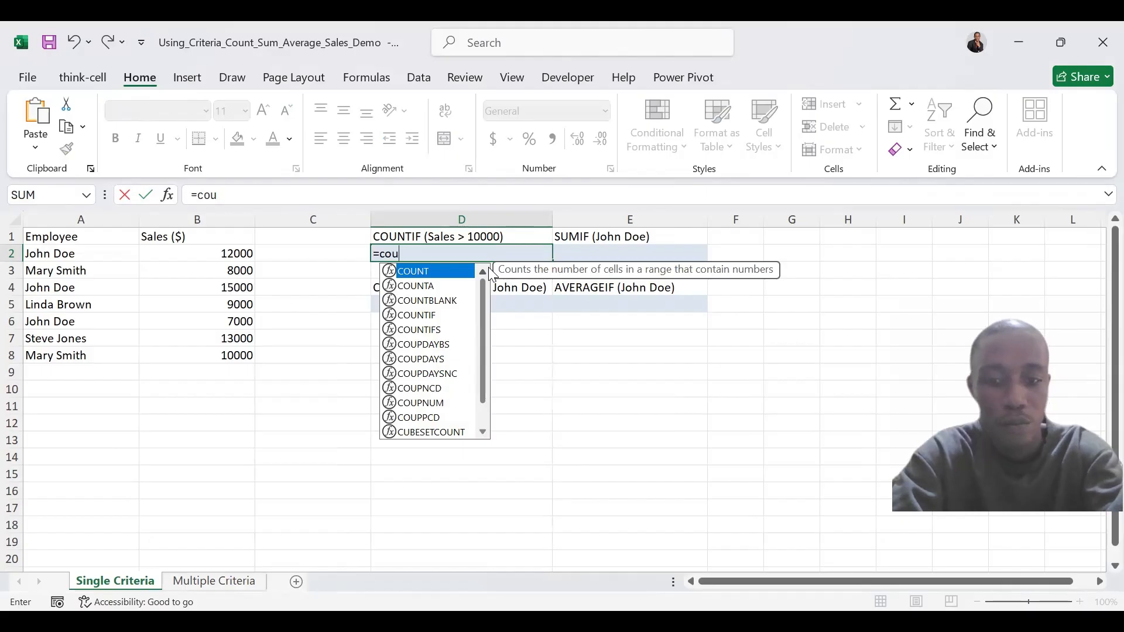
{"action": "type", "text": "ntif"}
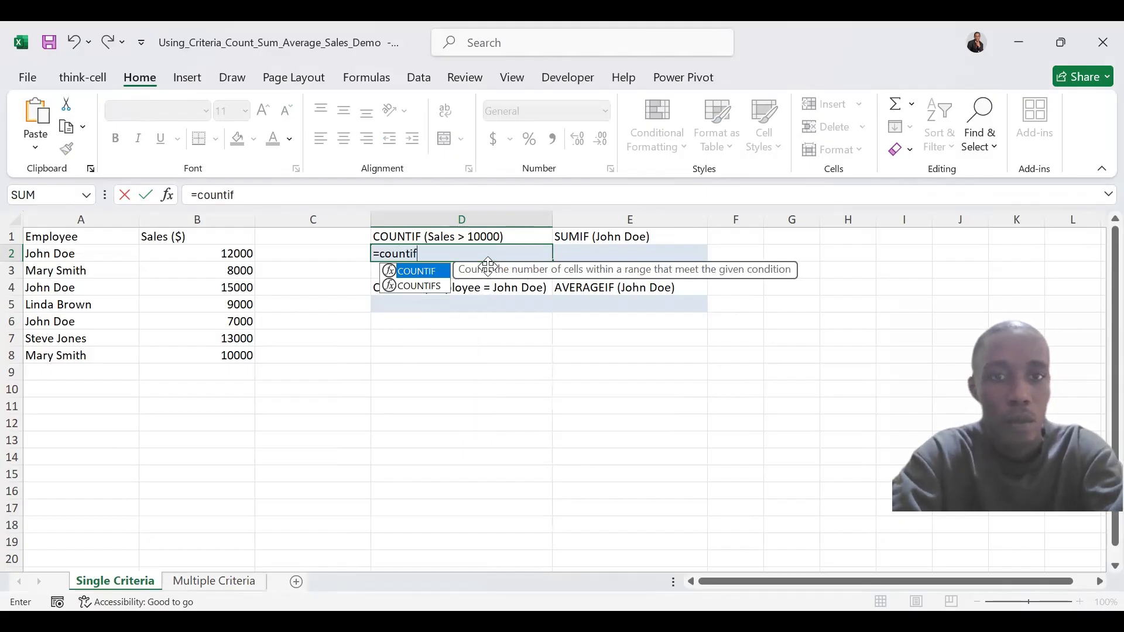
{"action": "key", "text": "Tab"}
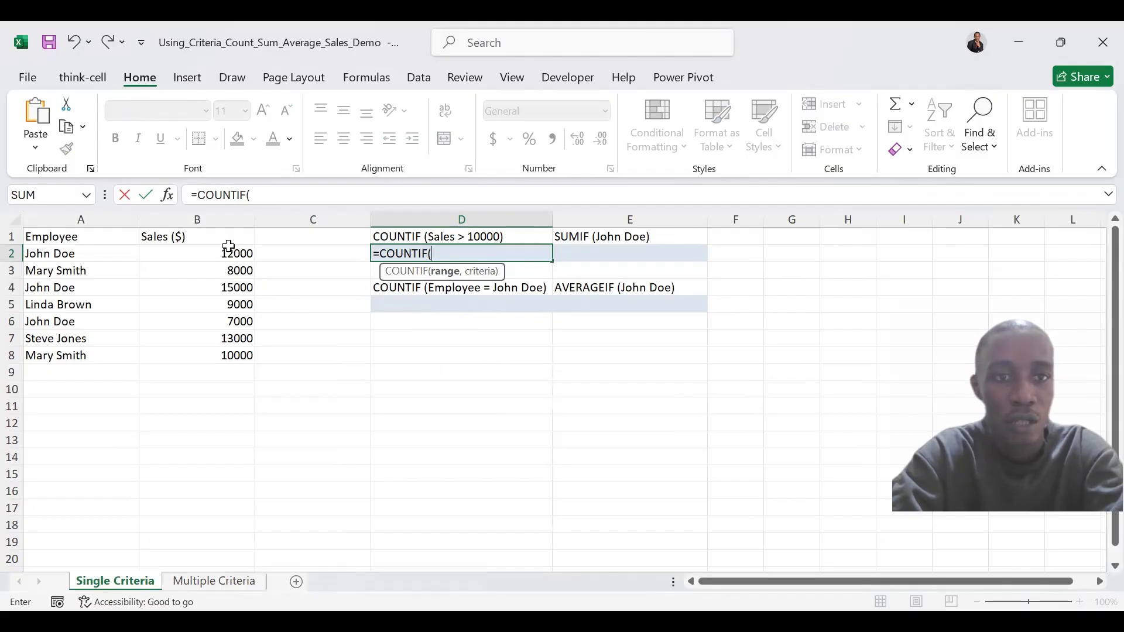
{"action": "left_click_drag", "start_coordinate": [231, 251], "coordinate": [234, 350]}
{"action": "type", "text": ","}
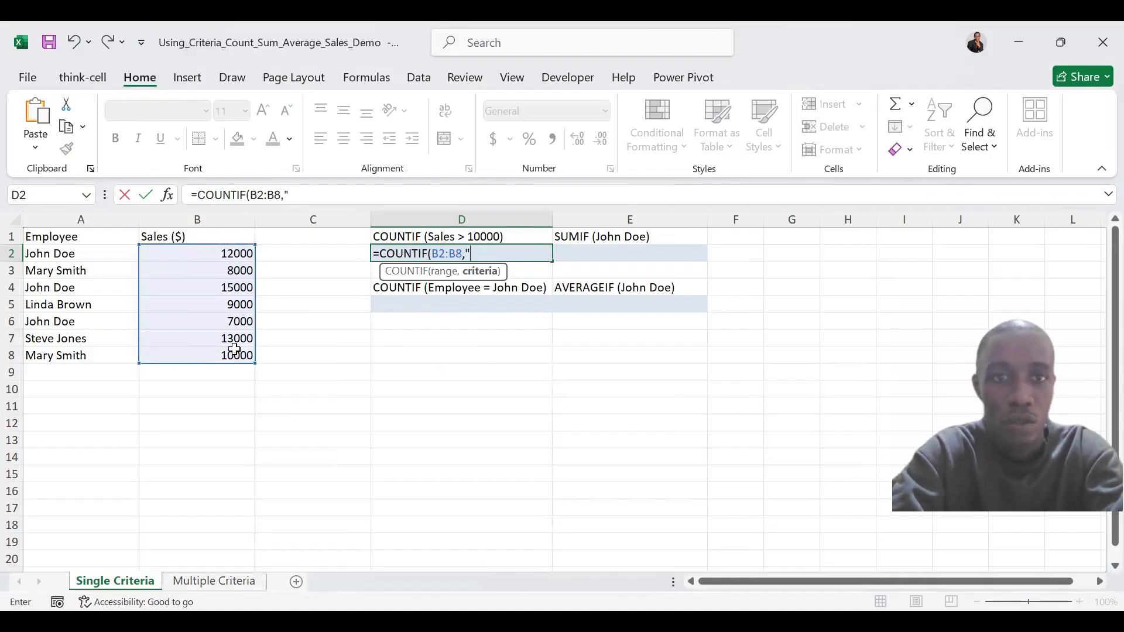
{"action": "type", "text": "\">100"}
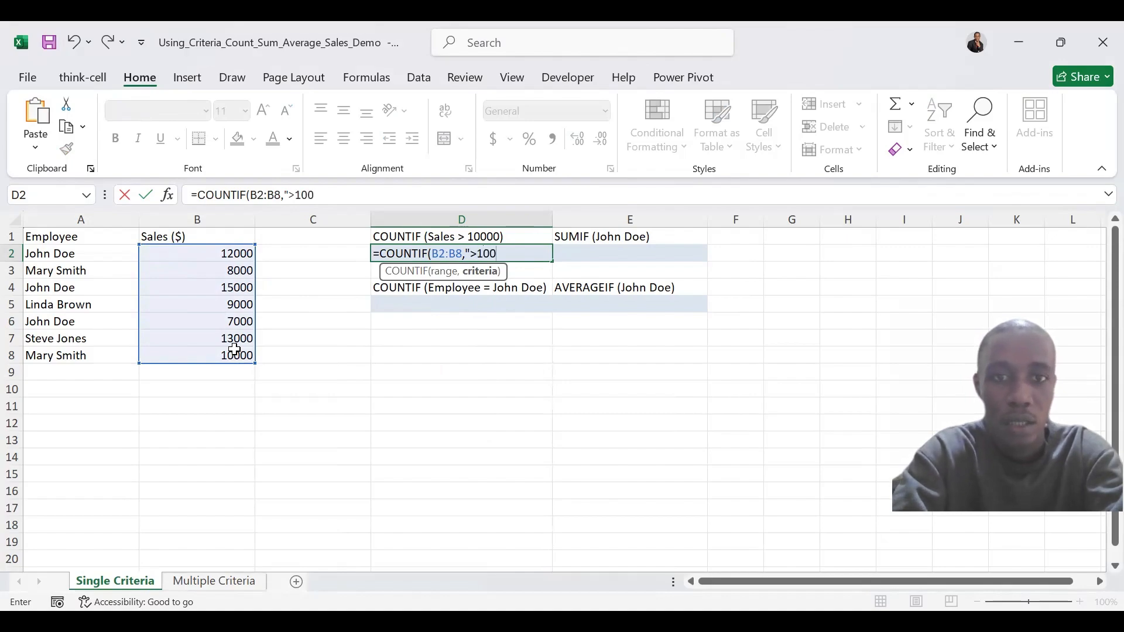
{"action": "type", "text": "00\")"}
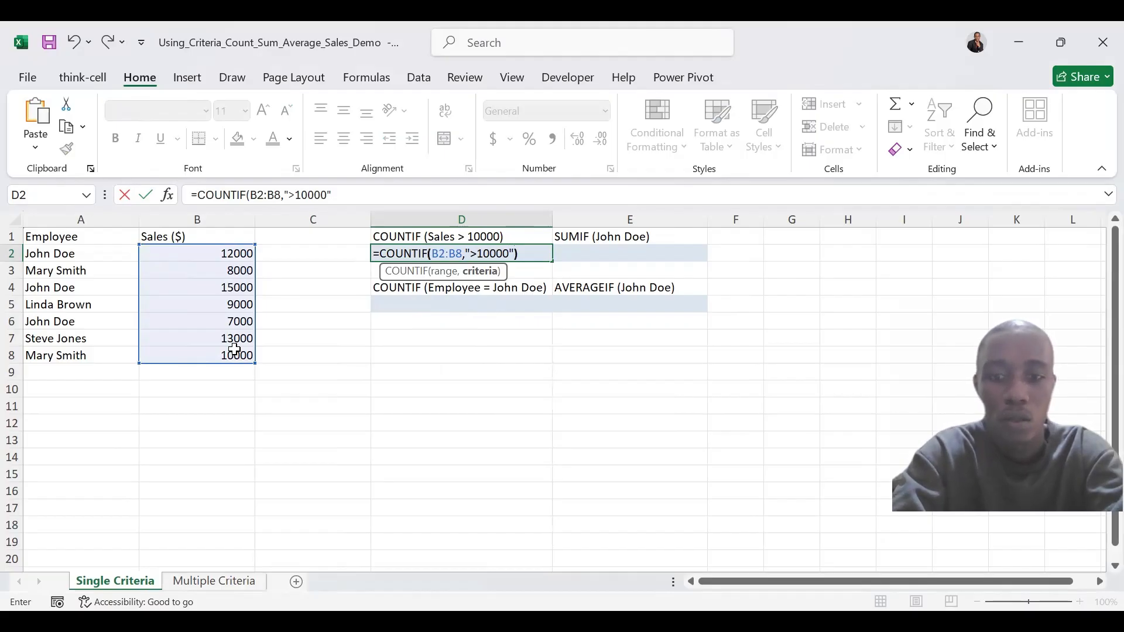
{"action": "key", "text": "ctrl+Return"}
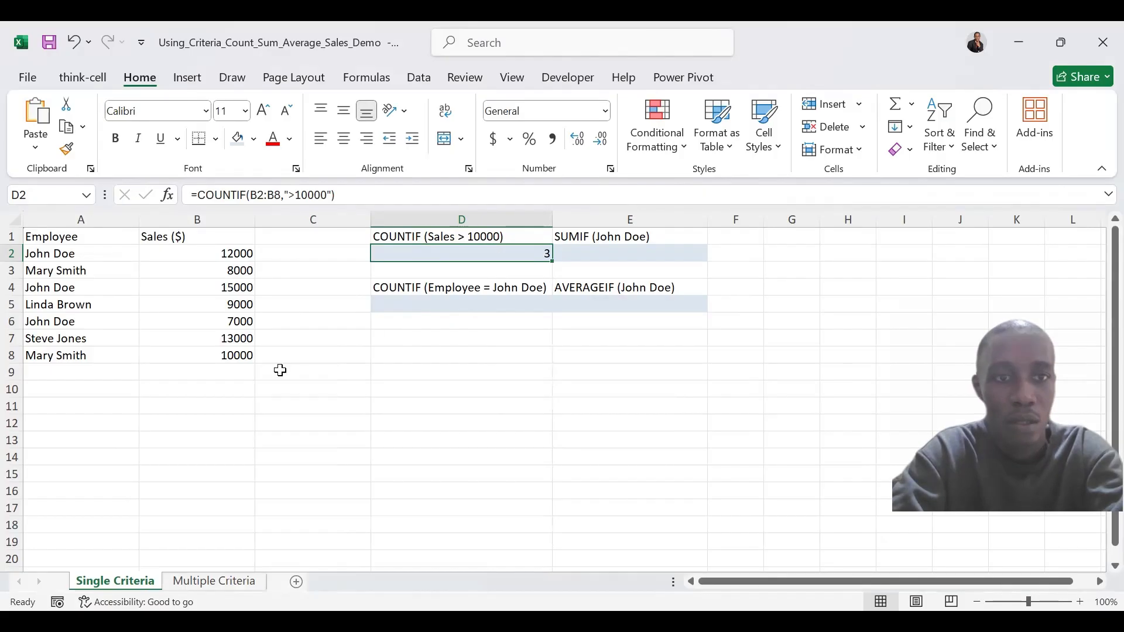
- In D5, enter a COUNTIF formula over A2:A8 with the employee's full name from the heading in D4 as the quoted criterion
{"action": "left_click", "coordinate": [606, 253]}
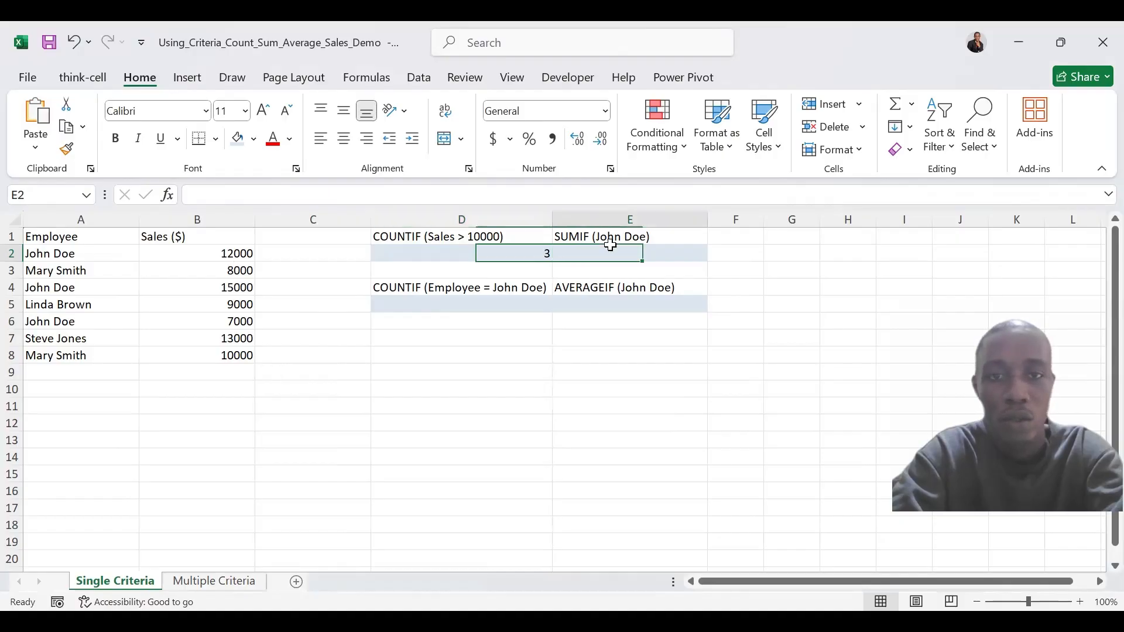
{"action": "left_click", "coordinate": [492, 304]}
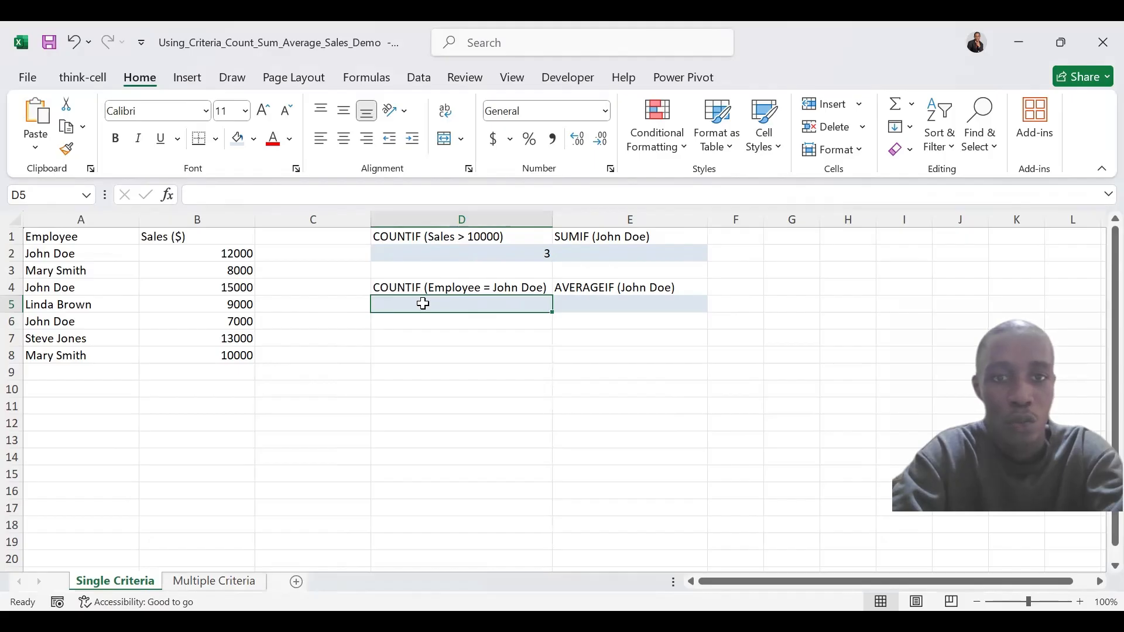
{"action": "type", "text": "="}
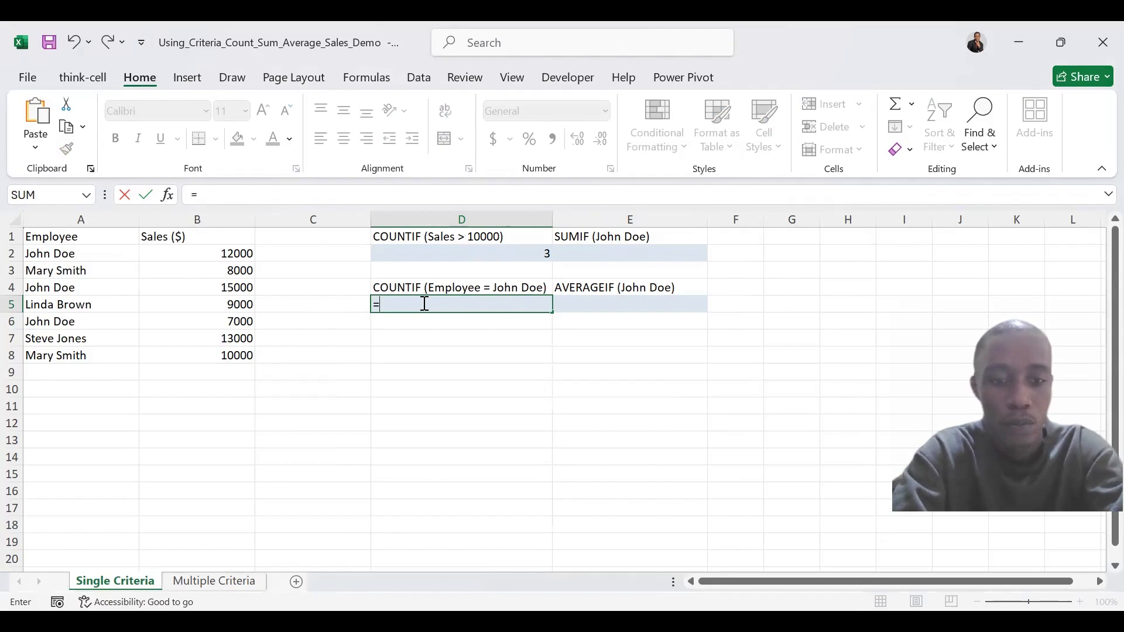
{"action": "type", "text": "COUNTIF("}
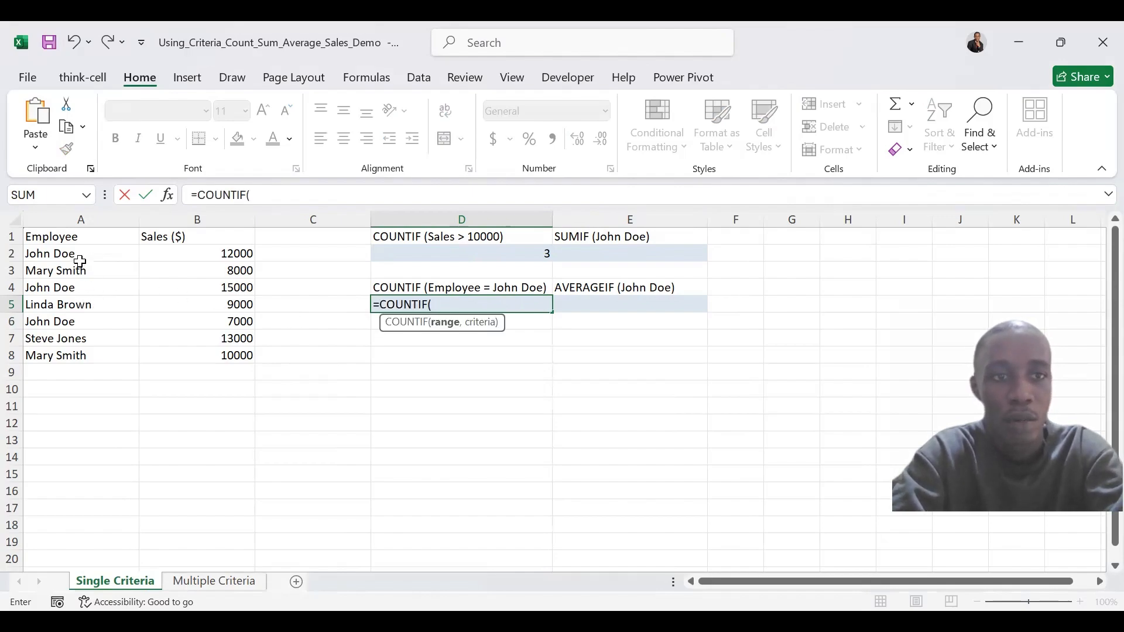
{"action": "left_click_drag", "start_coordinate": [80, 258], "coordinate": [83, 366]}
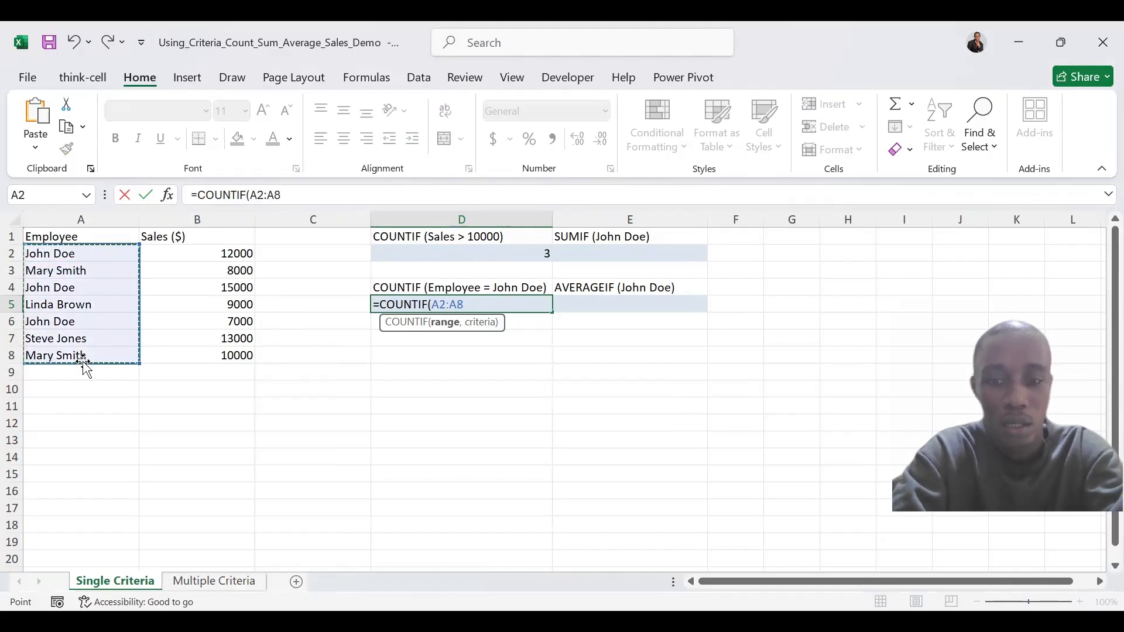
{"action": "type", "text": ","}
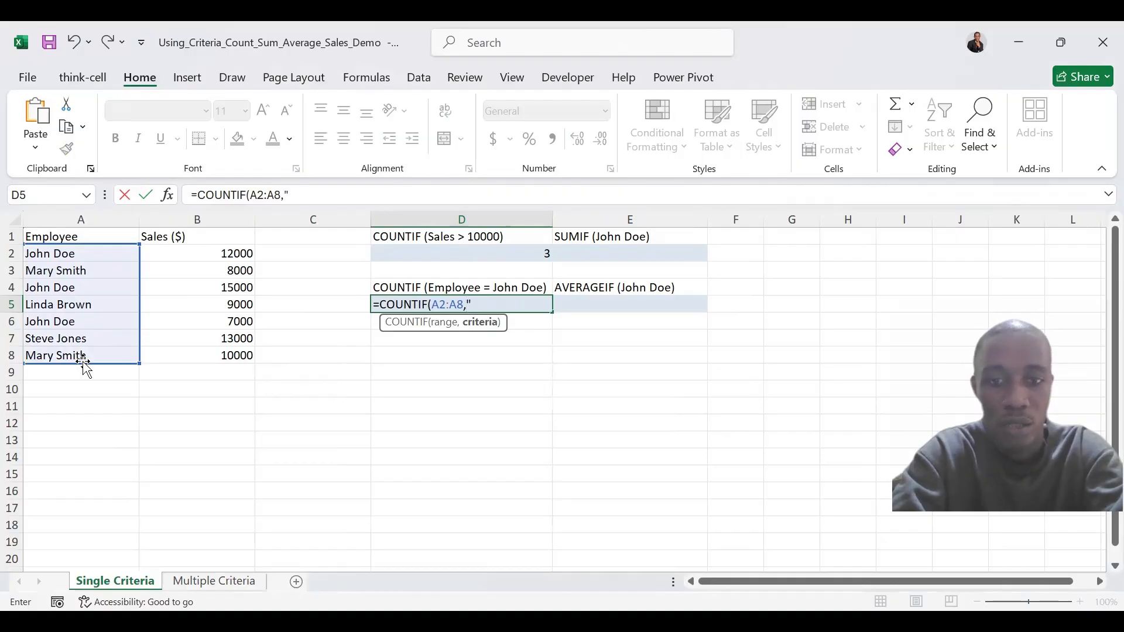
{"action": "type", "text": "\"Joh"}
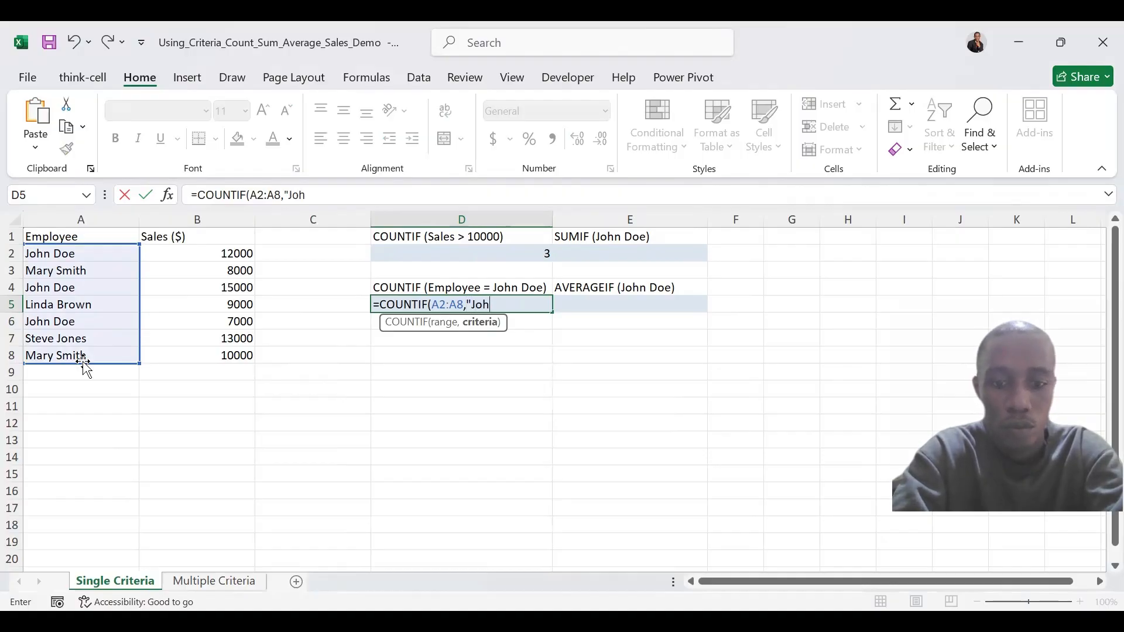
{"action": "type", "text": "n Do"}
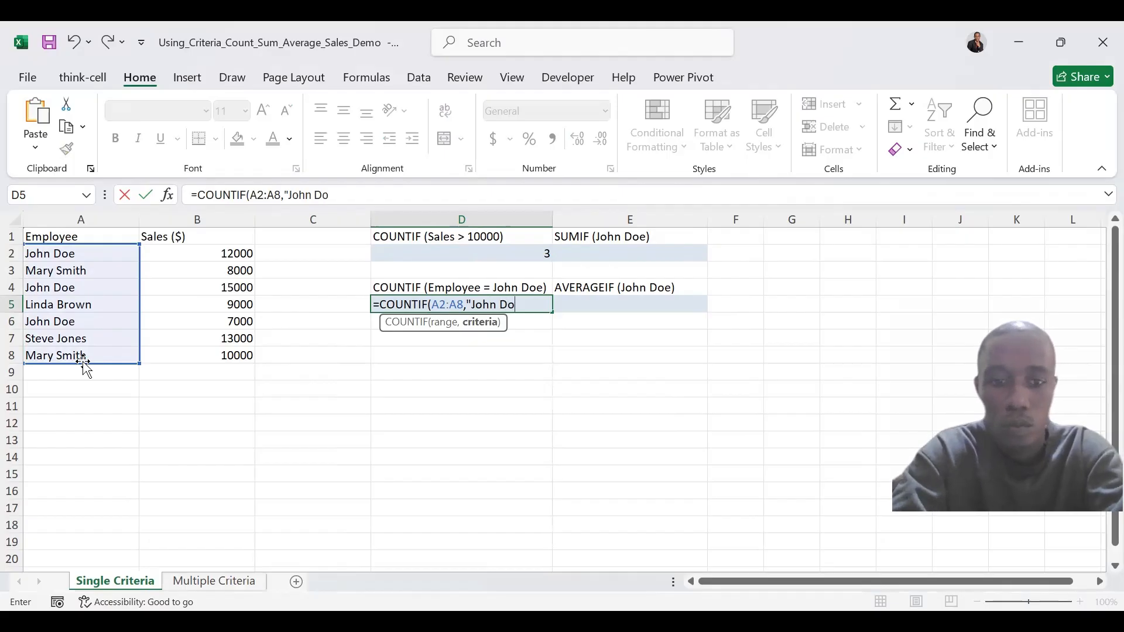
{"action": "type", "text": "e\")"}
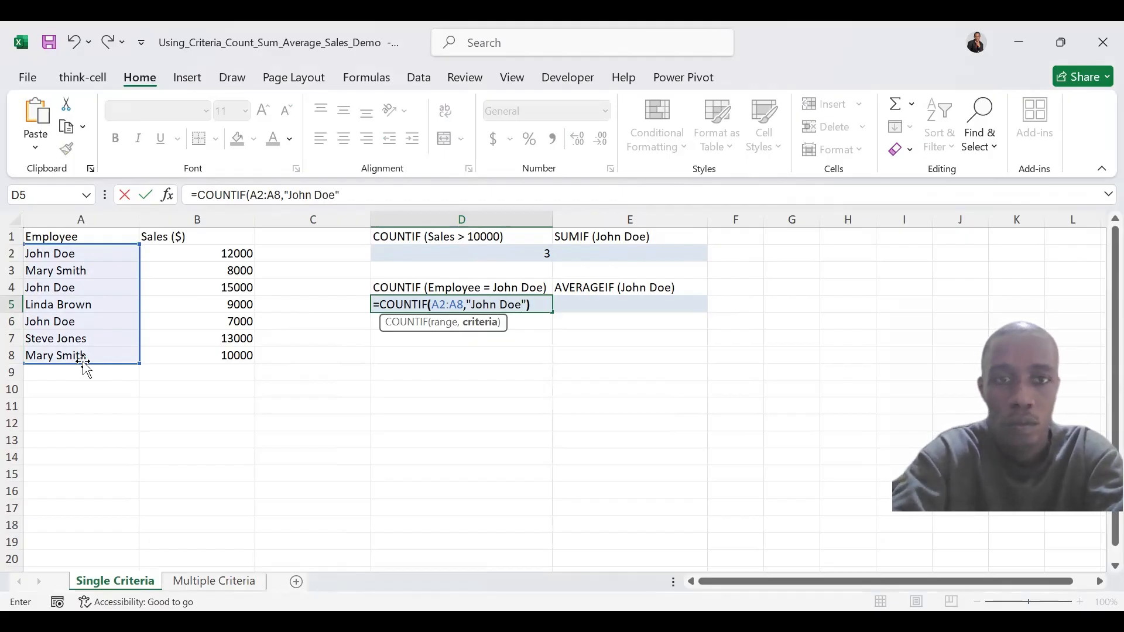
{"action": "key", "text": "ctrl+Return"}
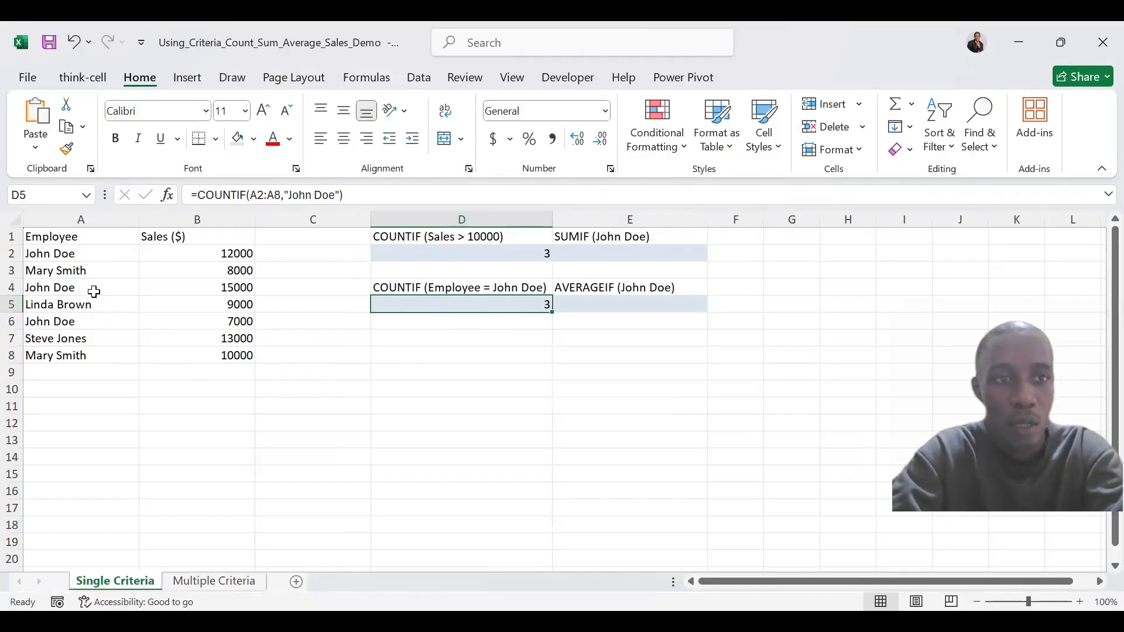
- In E2, enter a SUMIF formula with range A2:A8, the employee's full name from the E1 heading as quoted criterion, and sum range B2:B8
{"action": "left_click", "coordinate": [606, 250]}
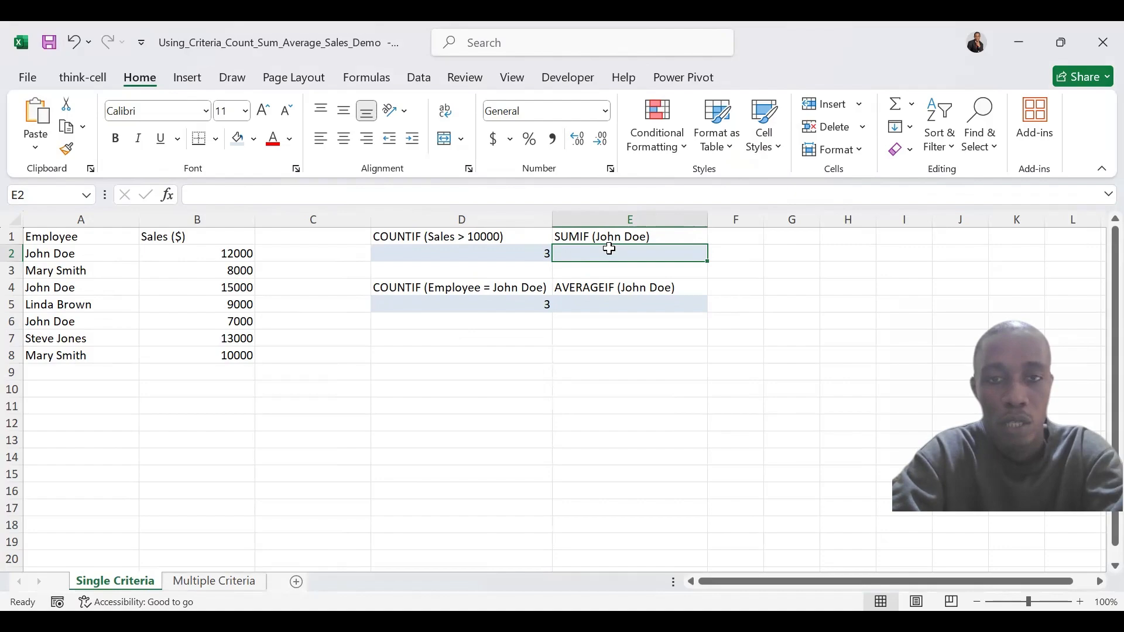
{"action": "type", "text": "="}
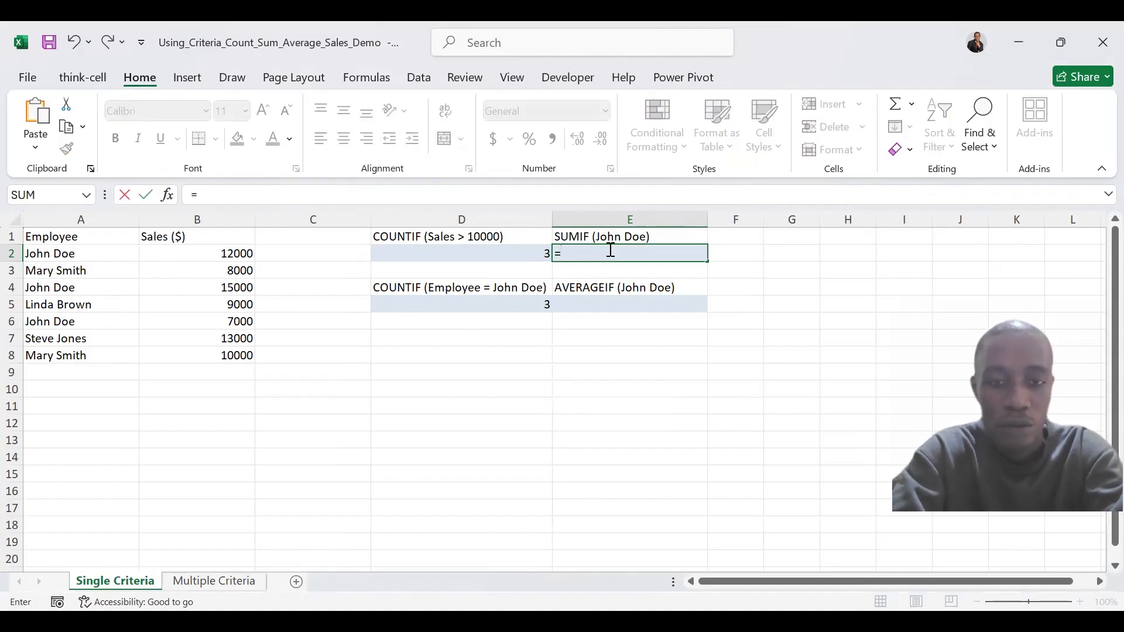
{"action": "type", "text": "sum"}
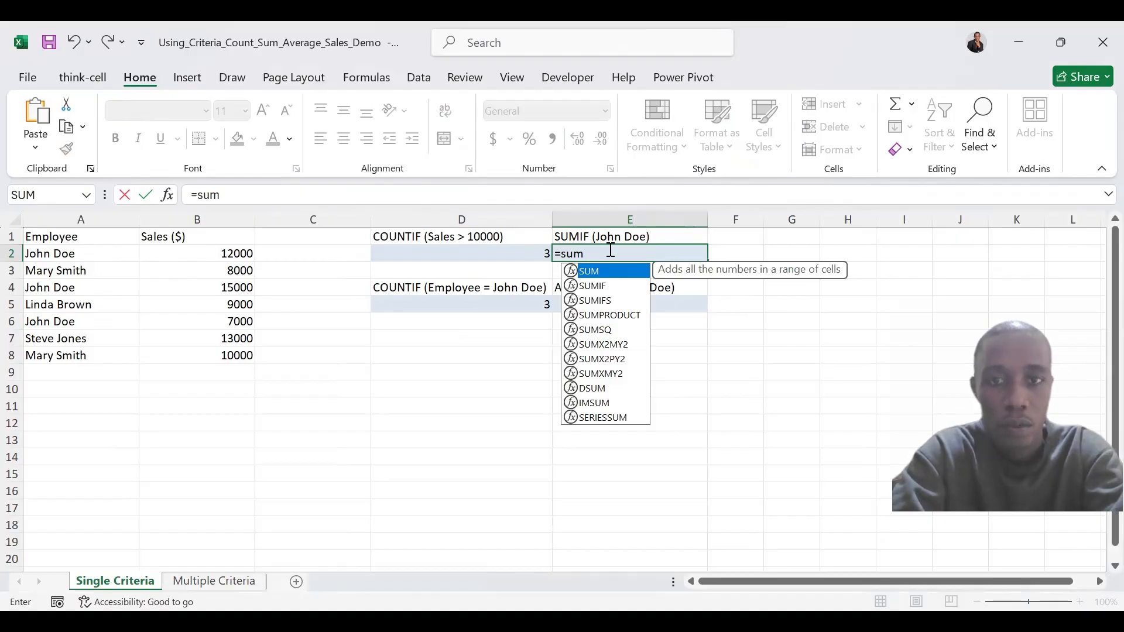
{"action": "type", "text": "if"}
{"action": "key", "text": "Tab"}
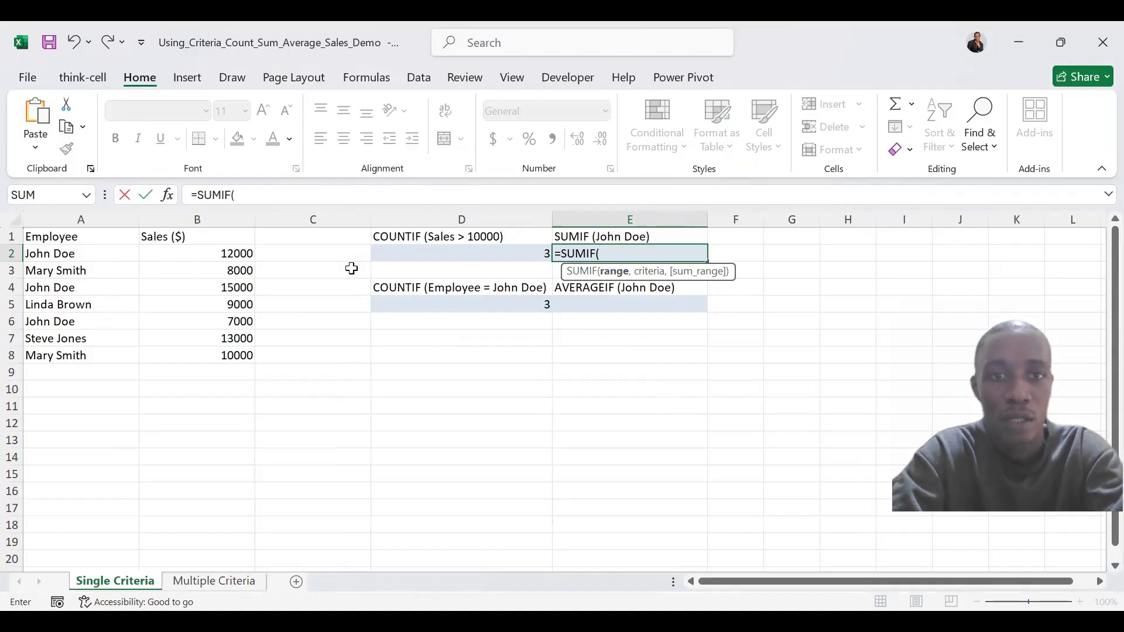
{"action": "left_click", "coordinate": [97, 260]}
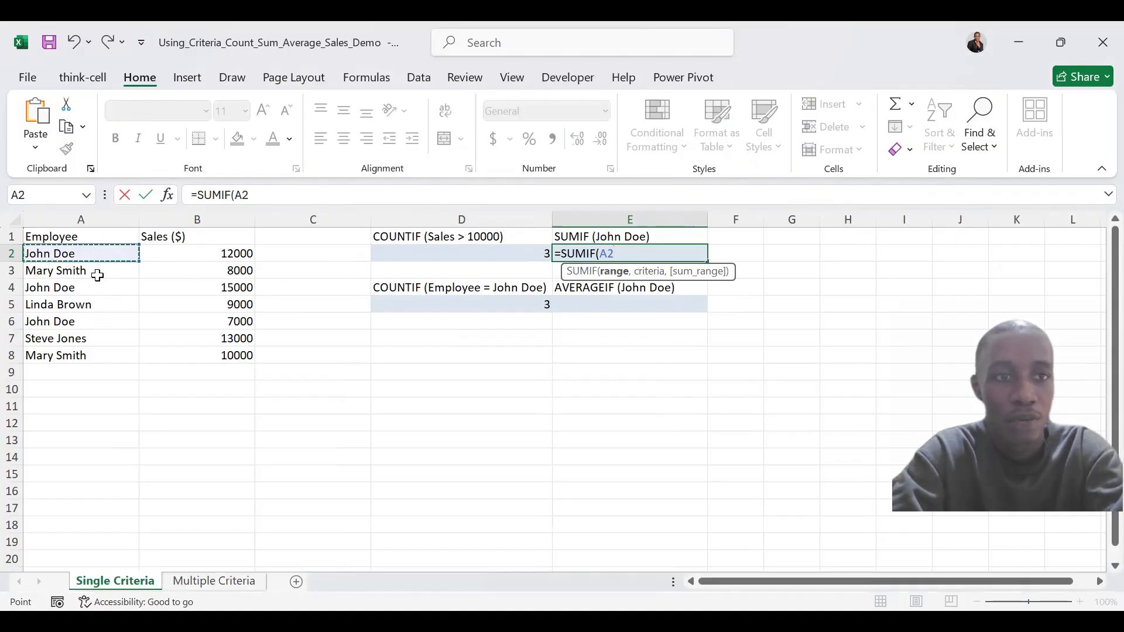
{"action": "left_click_drag", "start_coordinate": [96, 355], "coordinate": [97, 356]}
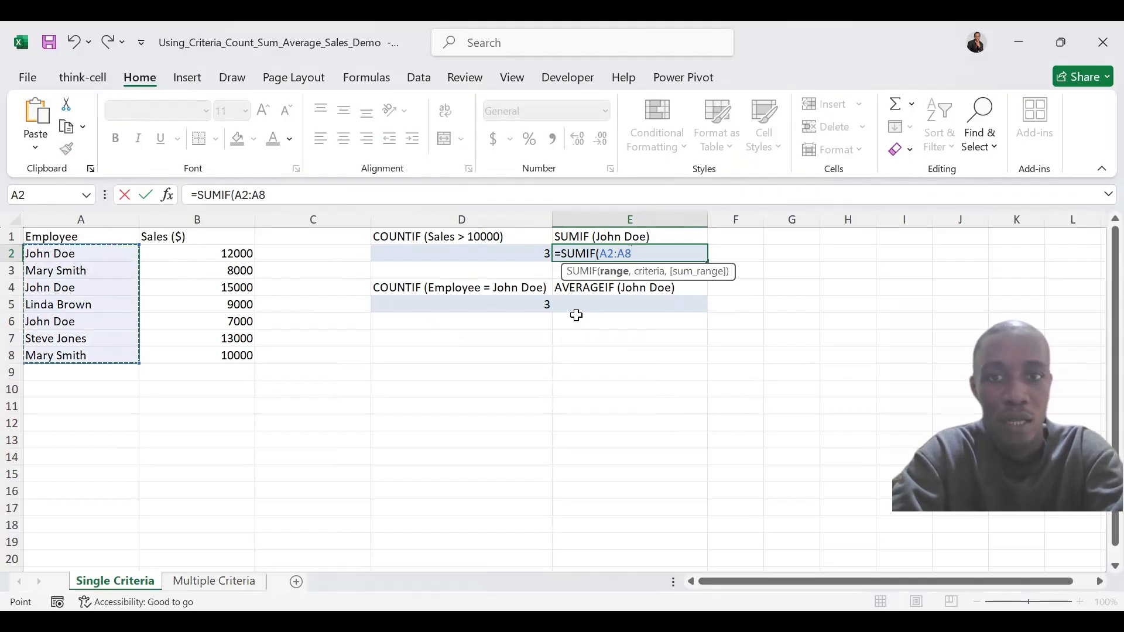
{"action": "type", "text": ","}
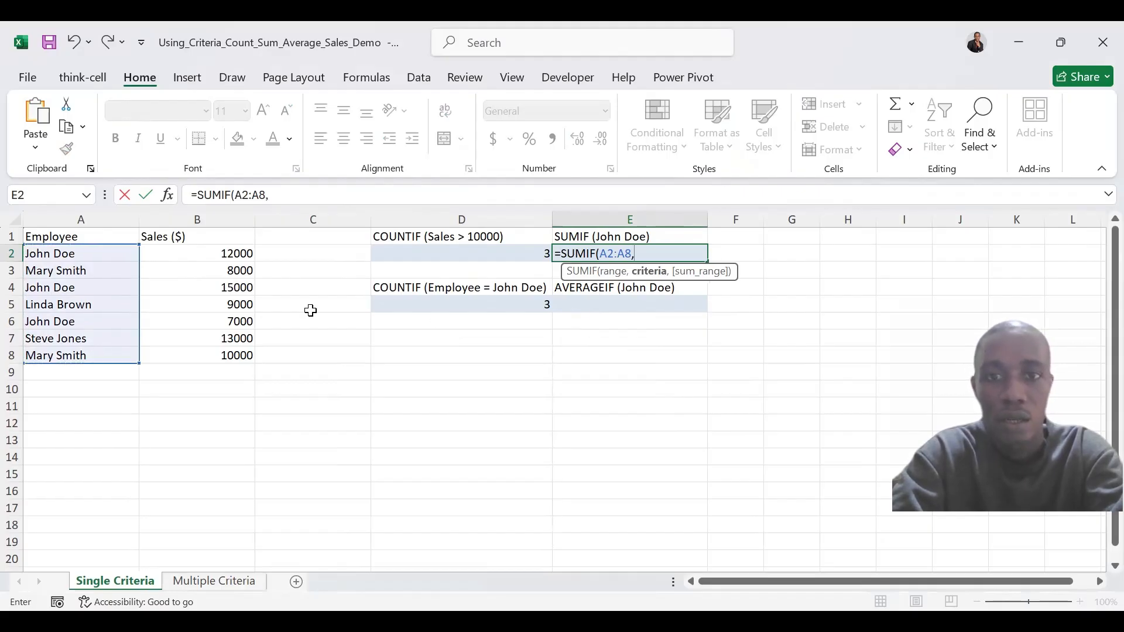
{"action": "type", "text": "\""}
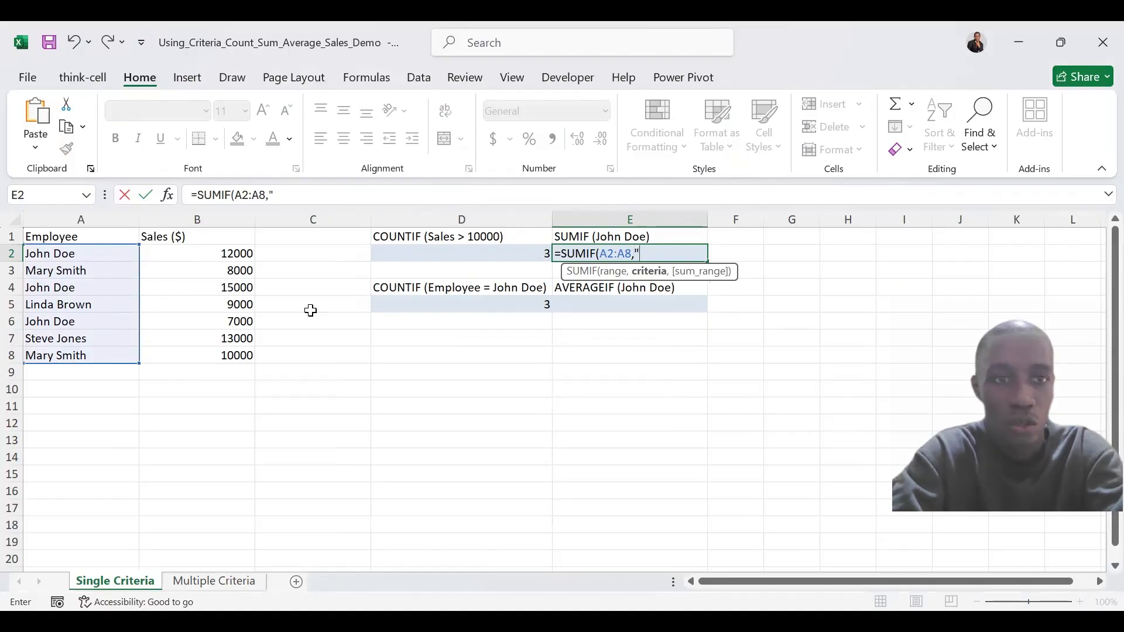
{"action": "type", "text": "J"}
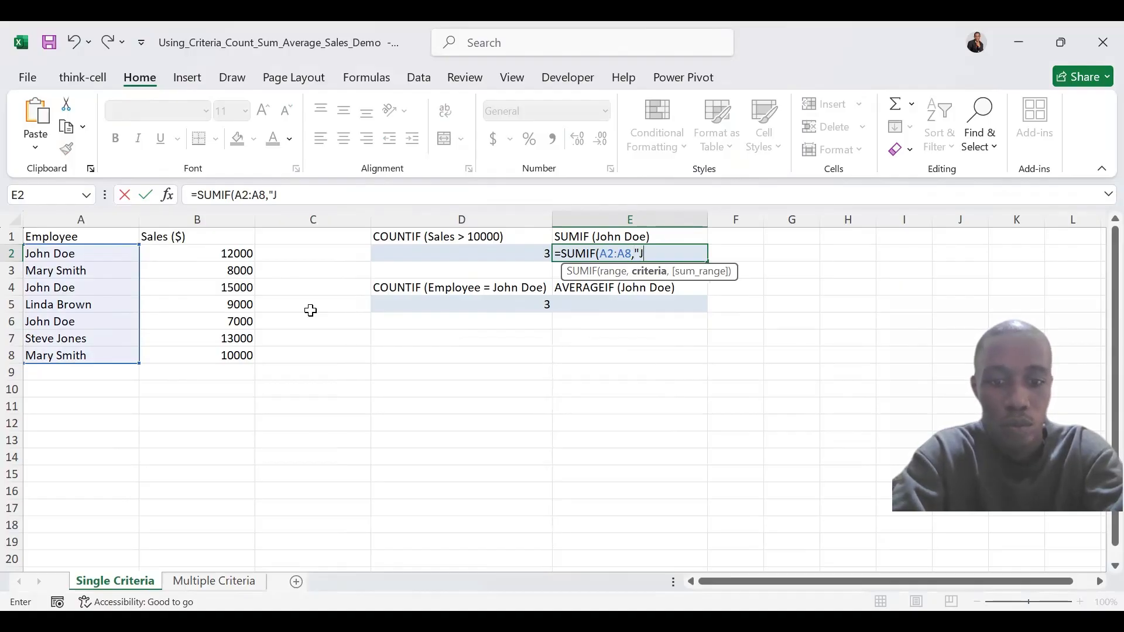
{"action": "type", "text": "ohn D"}
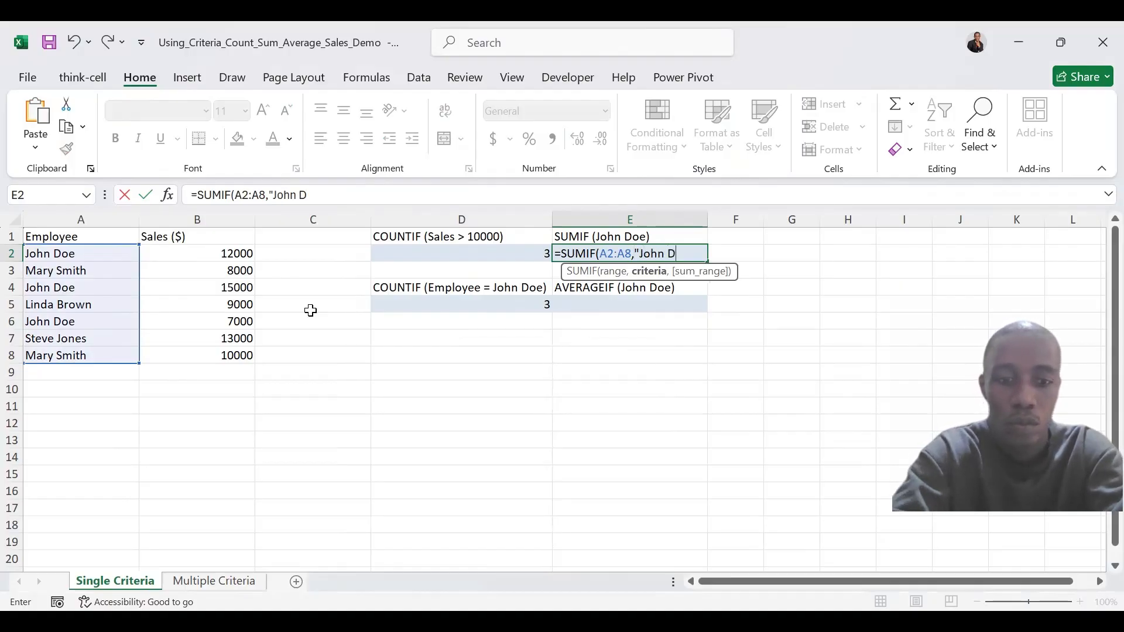
{"action": "type", "text": "oe\","}
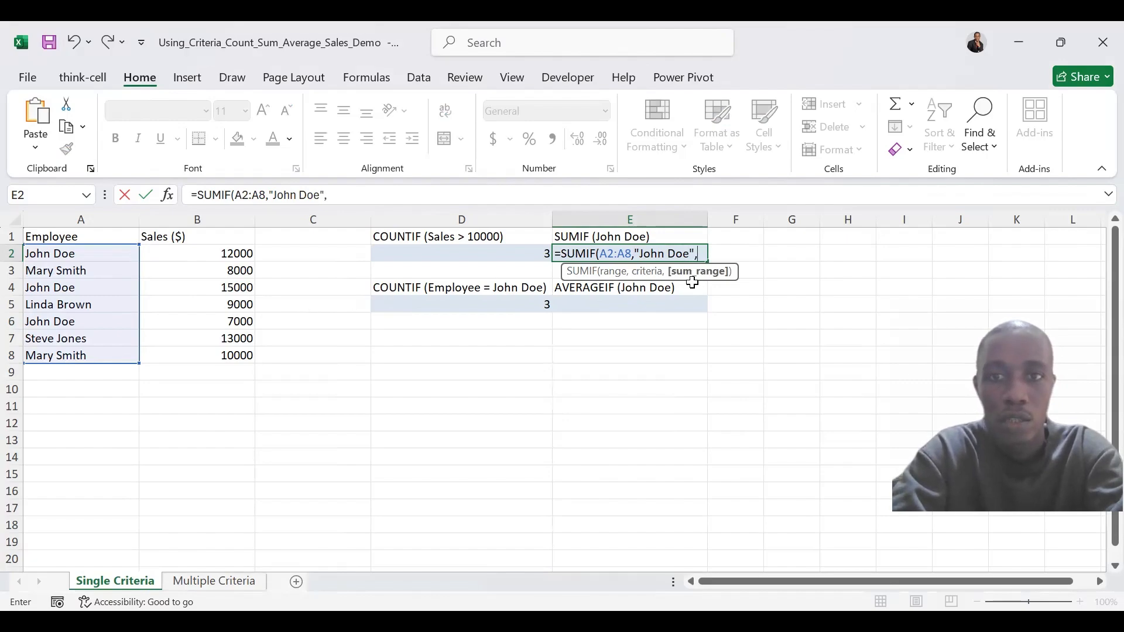
{"action": "left_click_drag", "start_coordinate": [238, 253], "coordinate": [239, 355]}
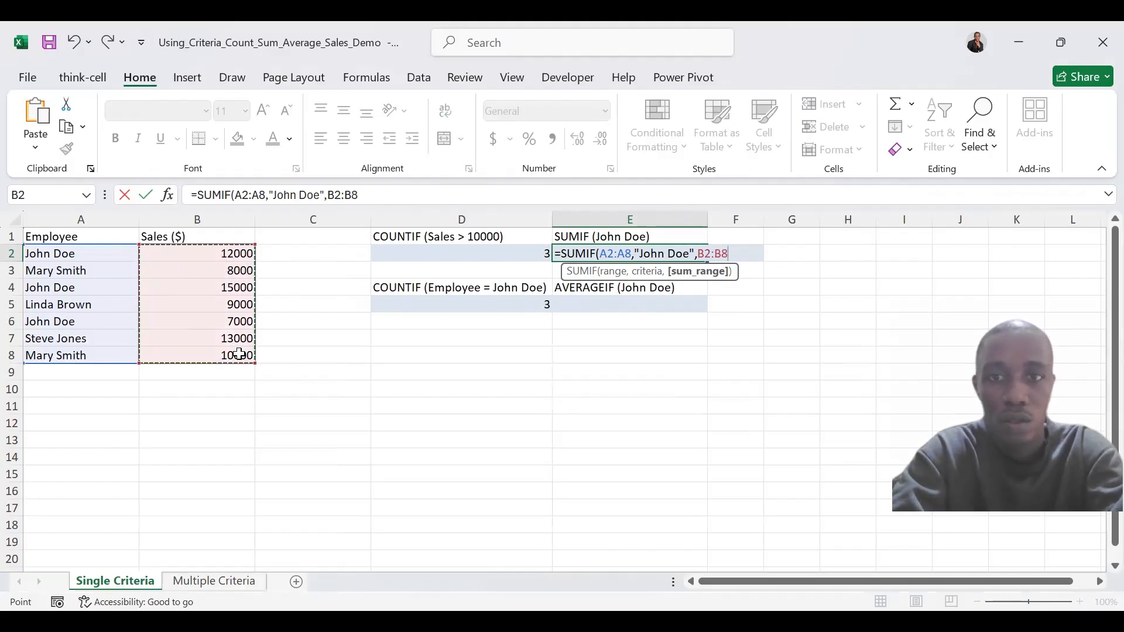
{"action": "type", "text": ")"}
{"action": "key", "text": "ctrl+Return"}
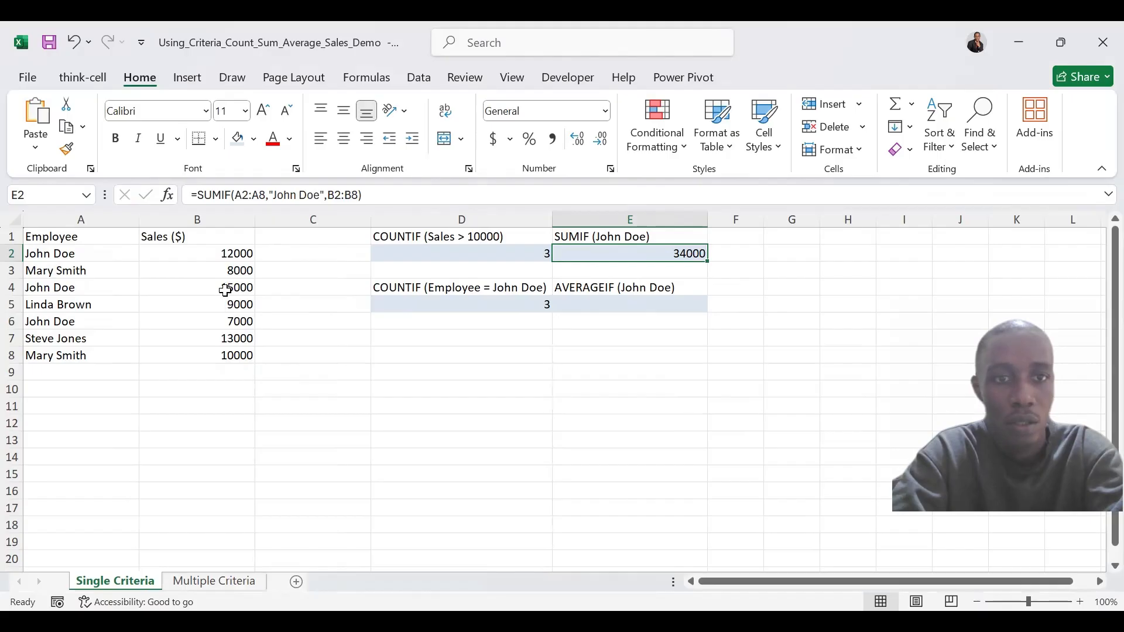
{"action": "left_click", "coordinate": [584, 309]}
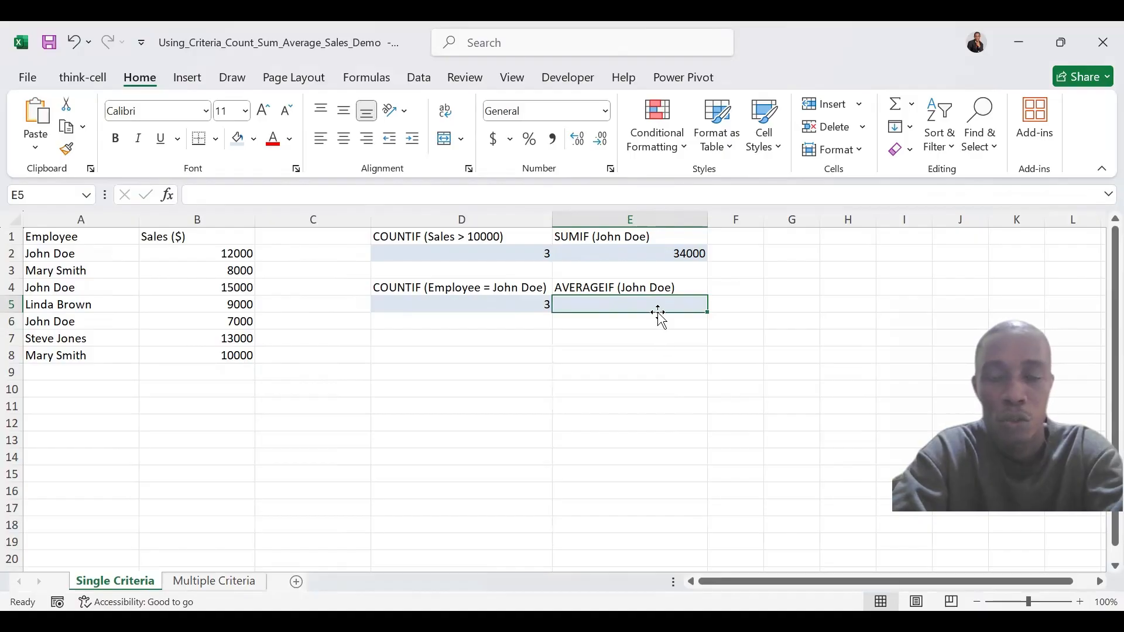
{"action": "type", "text": "=i"}
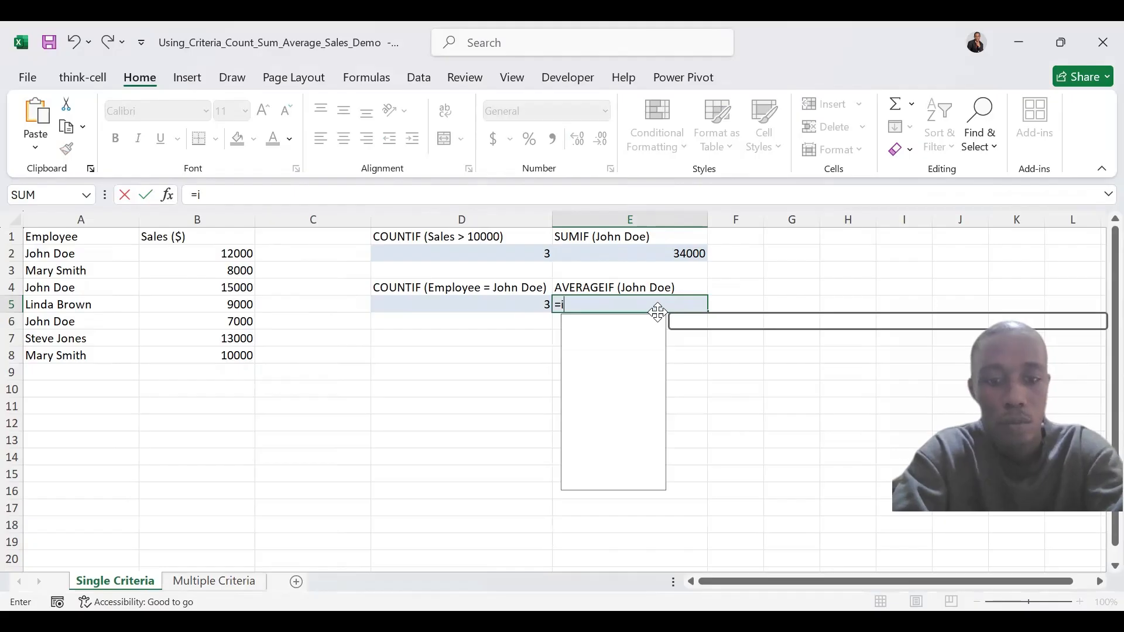
{"action": "key", "text": "BackSpace"}
{"action": "type", "text": "avera"}
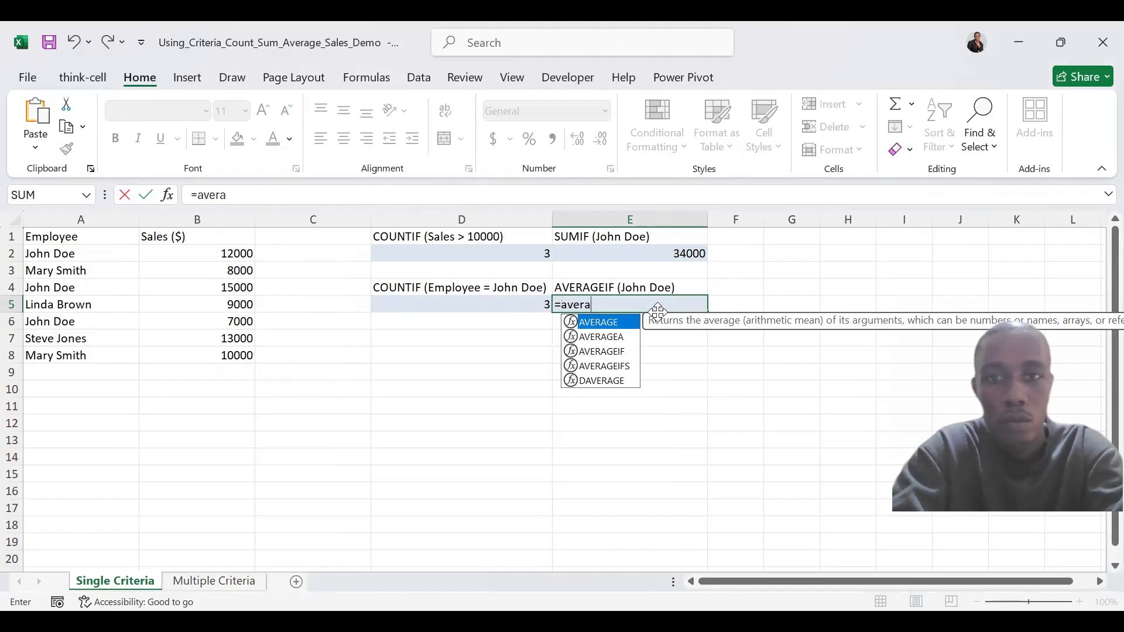
{"action": "key", "text": "Left"}
- Clear E5 and begin an AVERAGEIF formula there with A2:A8 as the criteria range
{"action": "left_click", "coordinate": [659, 309]}
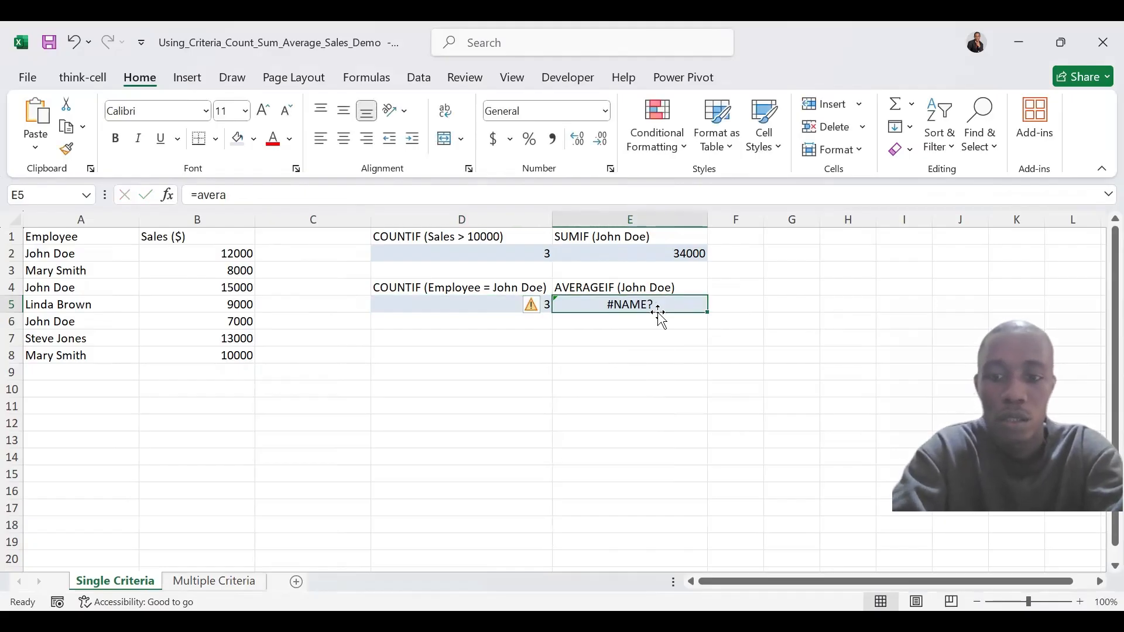
{"action": "key", "text": "Delete"}
{"action": "type", "text": "="}
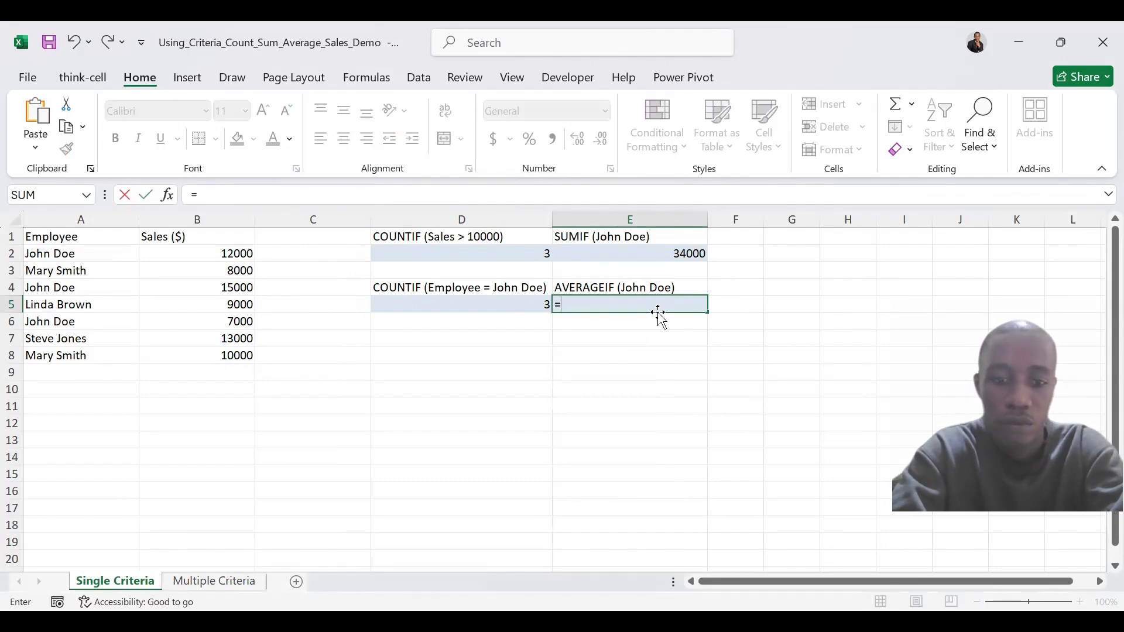
{"action": "type", "text": "average"}
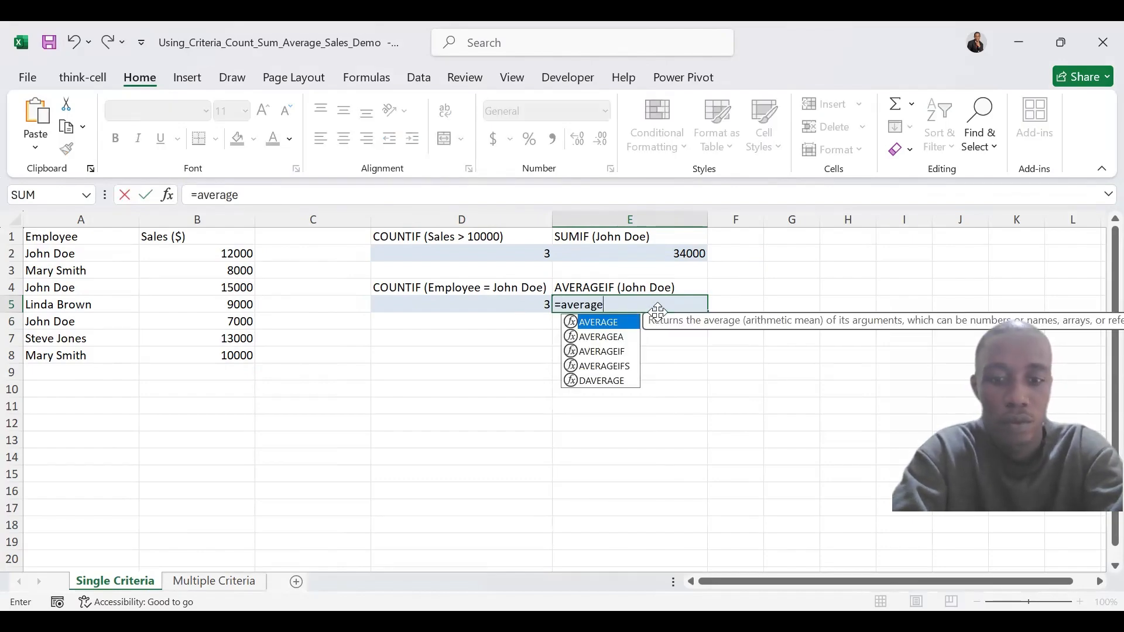
{"action": "type", "text": "if"}
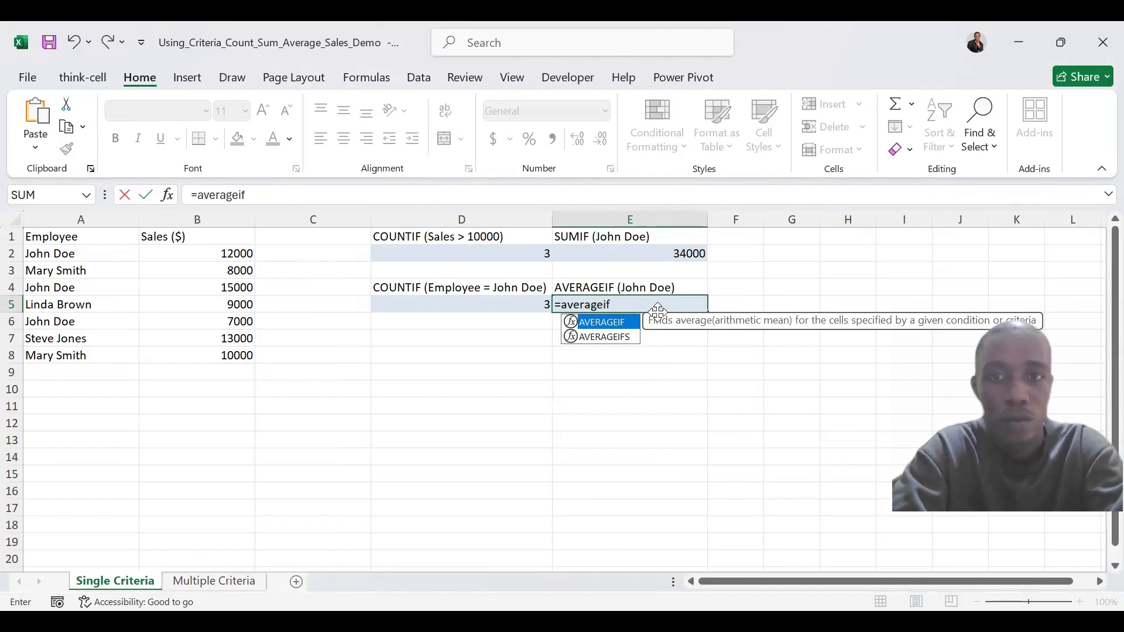
{"action": "key", "text": "Tab"}
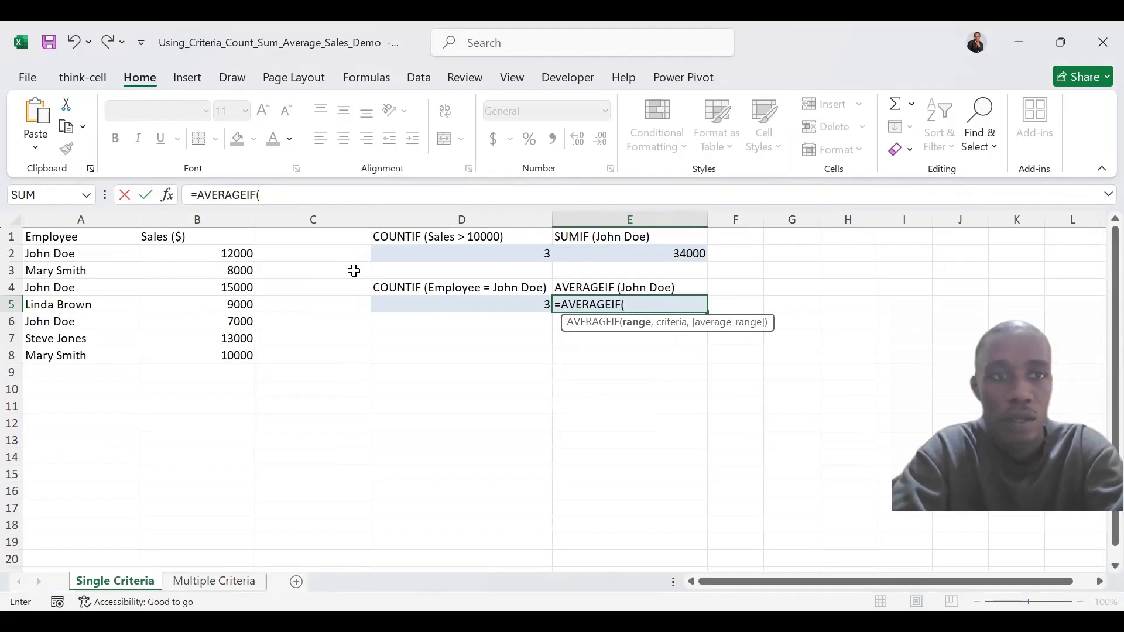
{"action": "left_click", "coordinate": [73, 255]}
{"action": "left_click_drag", "start_coordinate": [89, 348], "coordinate": [91, 356]}
{"action": "type", "text": ","}
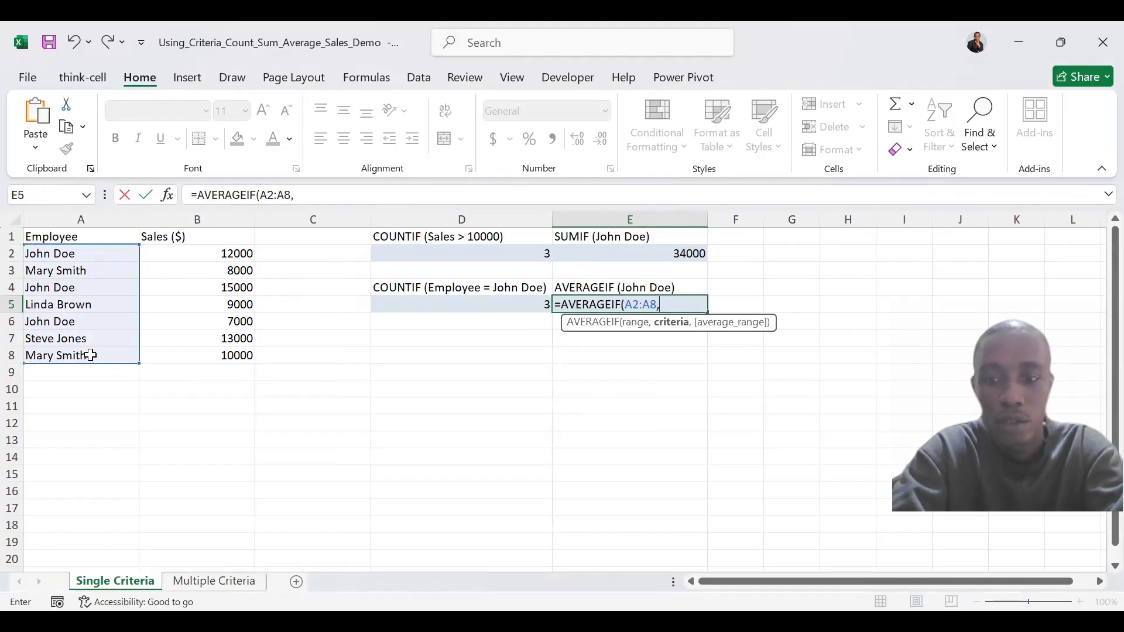
- Complete the AVERAGEIF formula with the employee's full name from the E4 heading as quoted criterion and B2:B8 as average range
{"action": "type", "text": "\"K"}
{"action": "key", "text": "BackSpace"}
{"action": "type", "text": "John"}
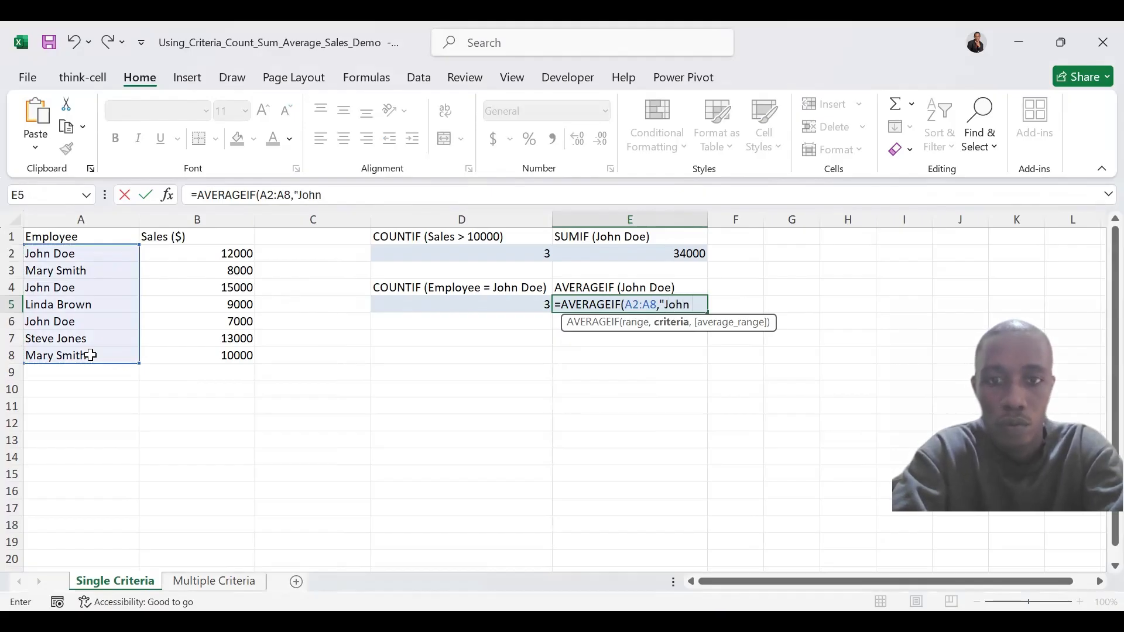
{"action": "type", "text": " Doe"}
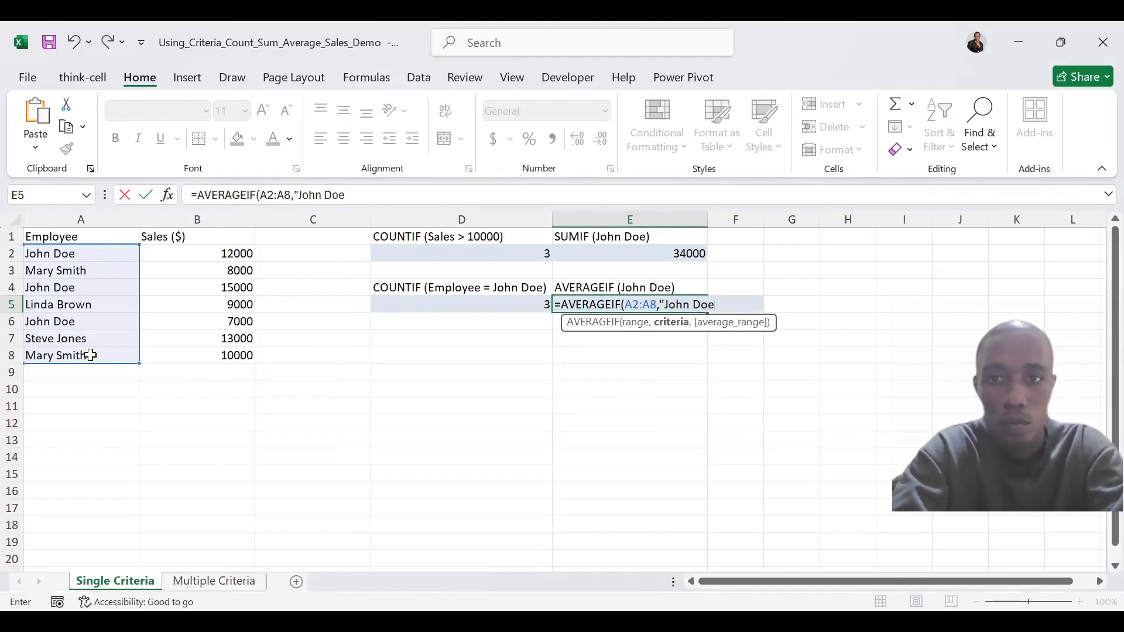
{"action": "type", "text": "\","}
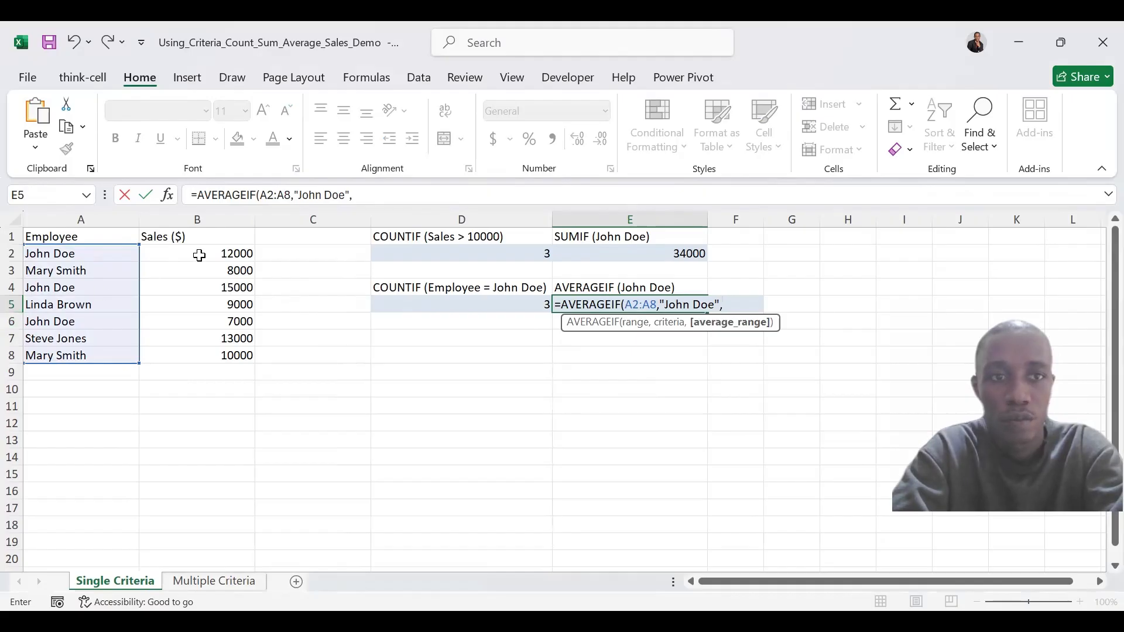
{"action": "left_click_drag", "start_coordinate": [199, 254], "coordinate": [212, 359]}
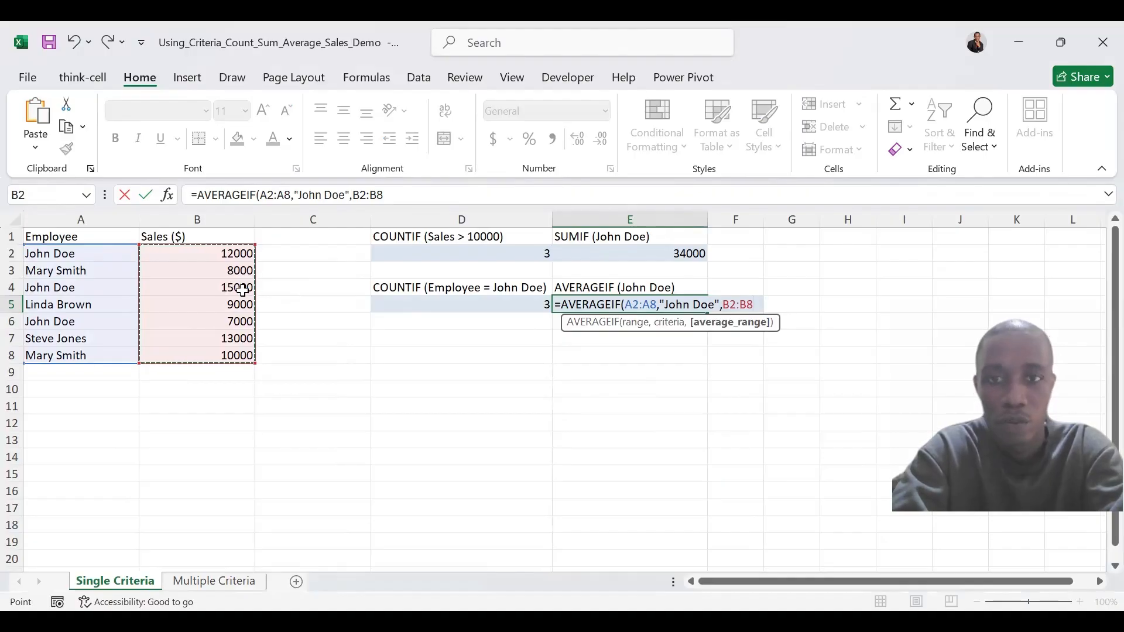
{"action": "type", "text": ")"}
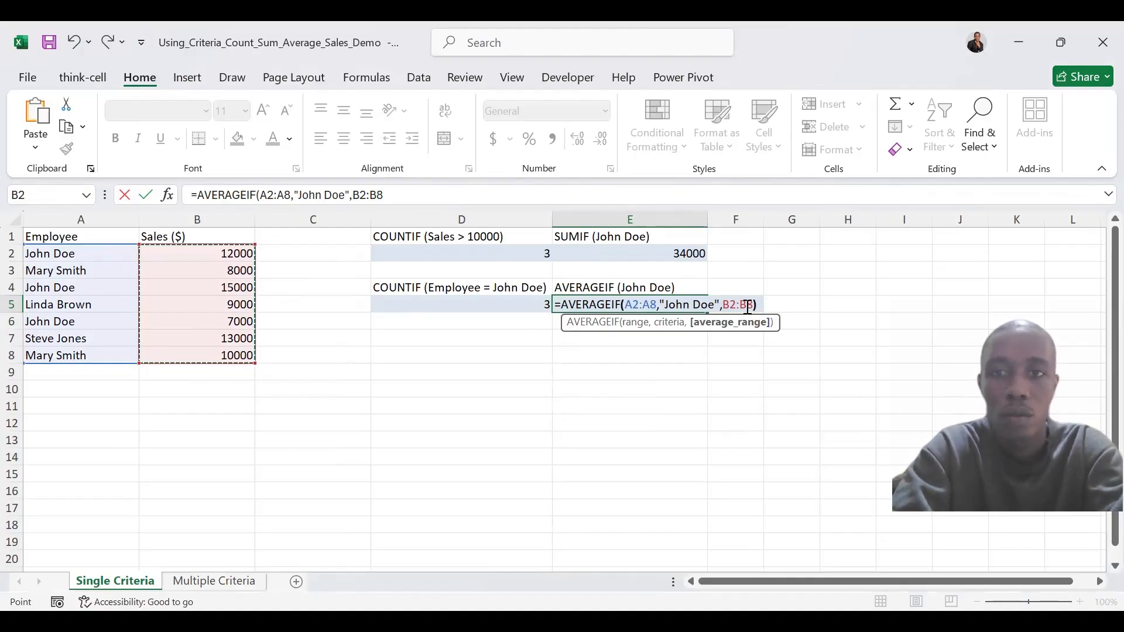
{"action": "key", "text": "ctrl+Return"}
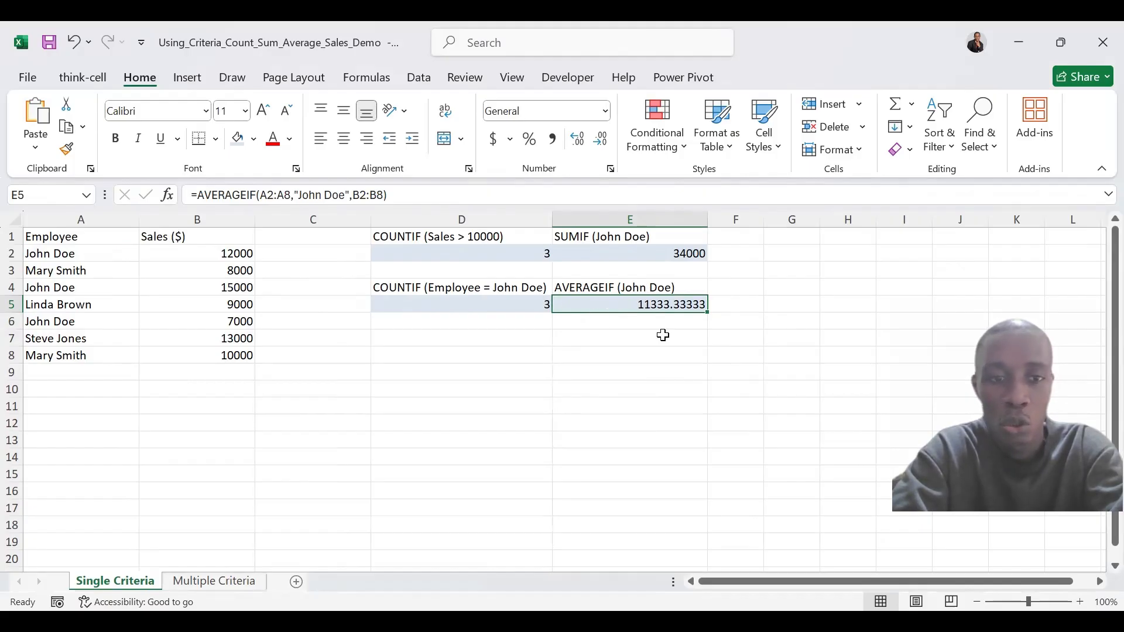
- On the Multiple Criteria sheet, begin a COUNTIFS formula in F1 with range A2:A8 and the employee's full name from E1 as quoted criterion
{"action": "left_click", "coordinate": [199, 581]}
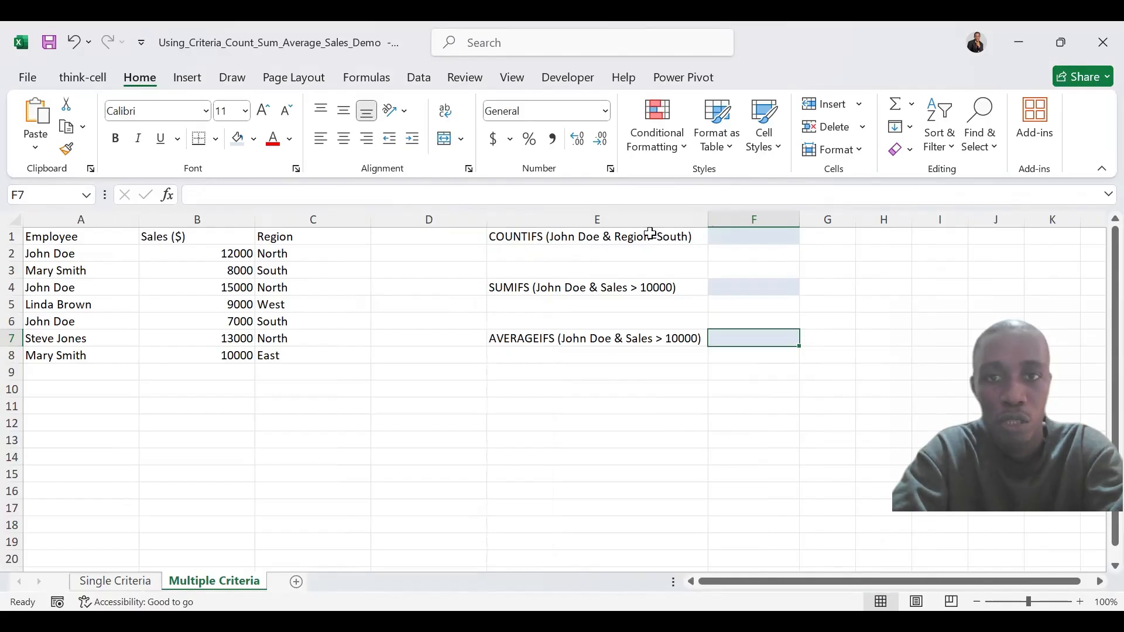
{"action": "left_click", "coordinate": [735, 234]}
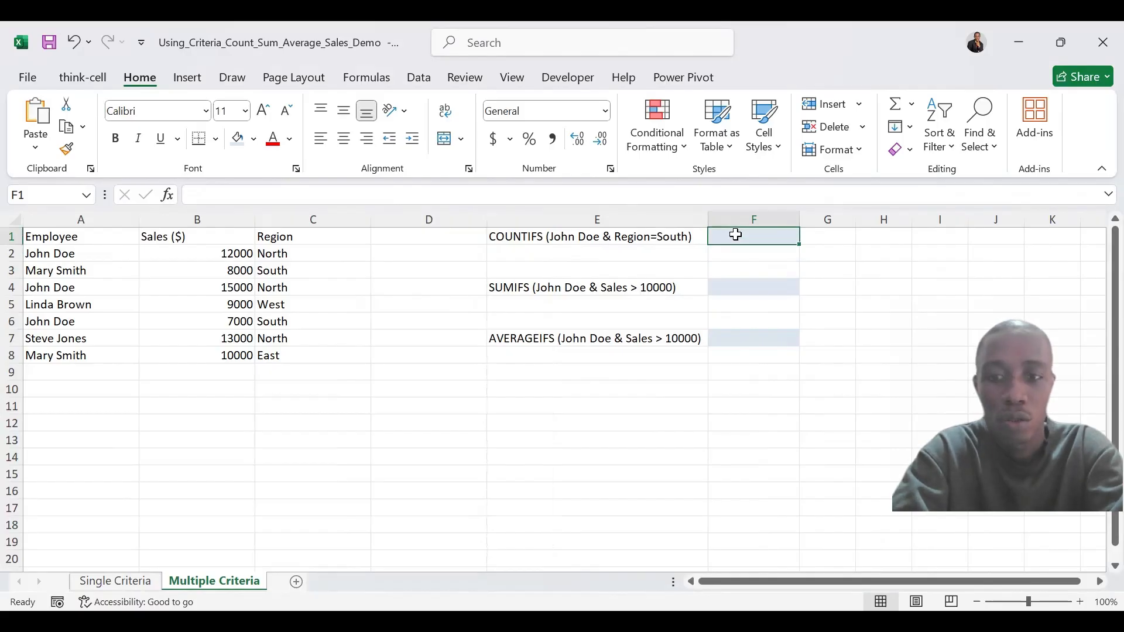
{"action": "type", "text": "="}
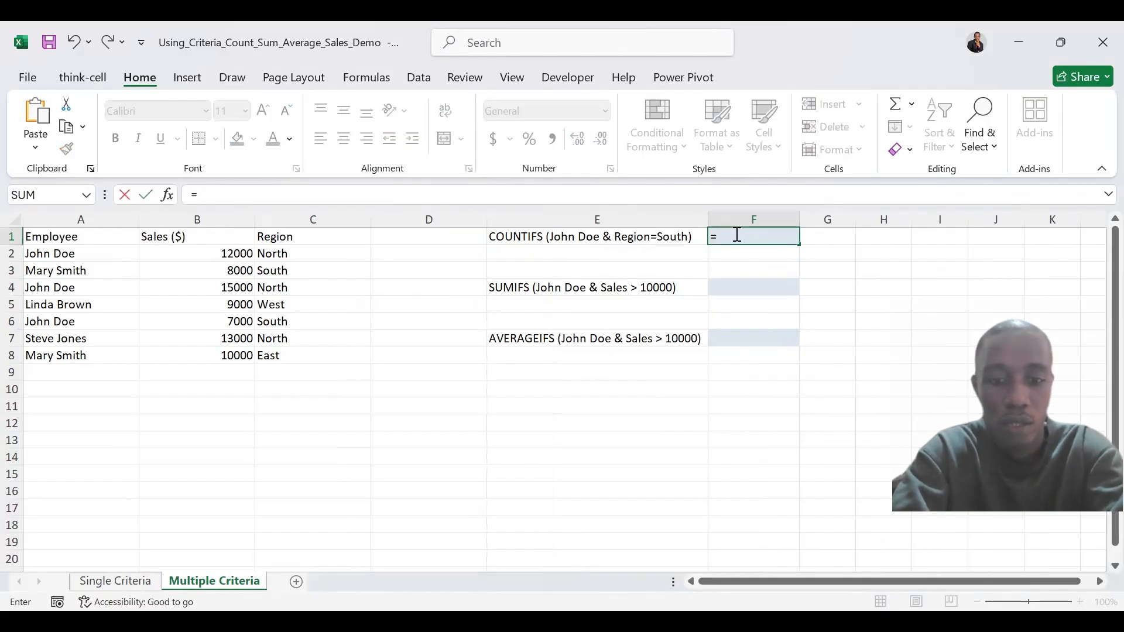
{"action": "type", "text": "countifs"}
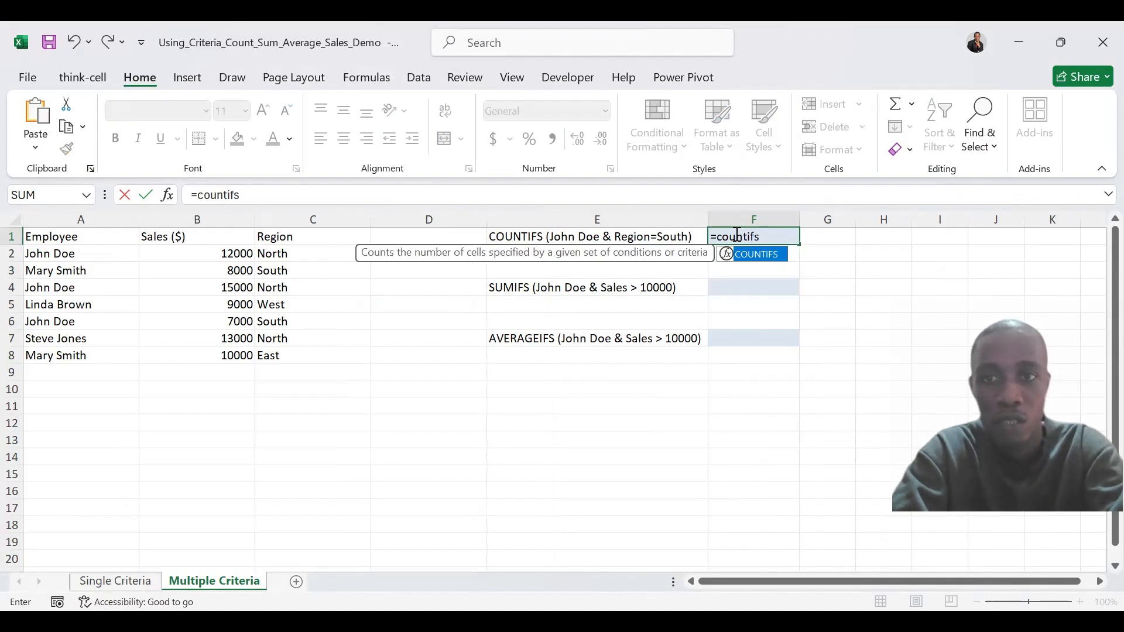
{"action": "key", "text": "Tab"}
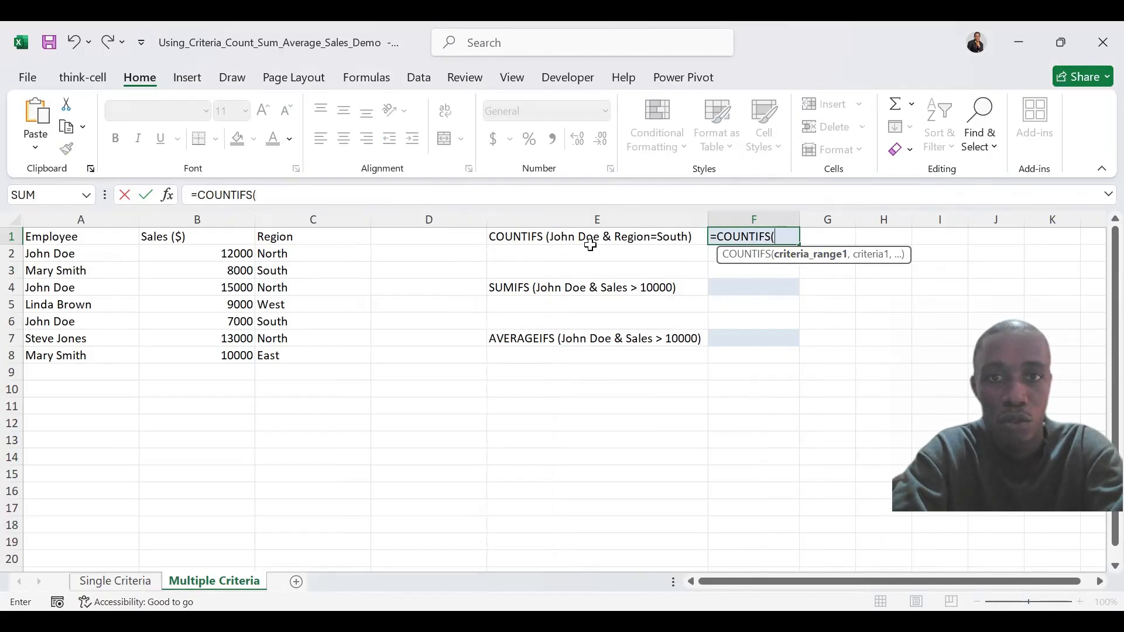
{"action": "left_click_drag", "start_coordinate": [68, 254], "coordinate": [76, 350]}
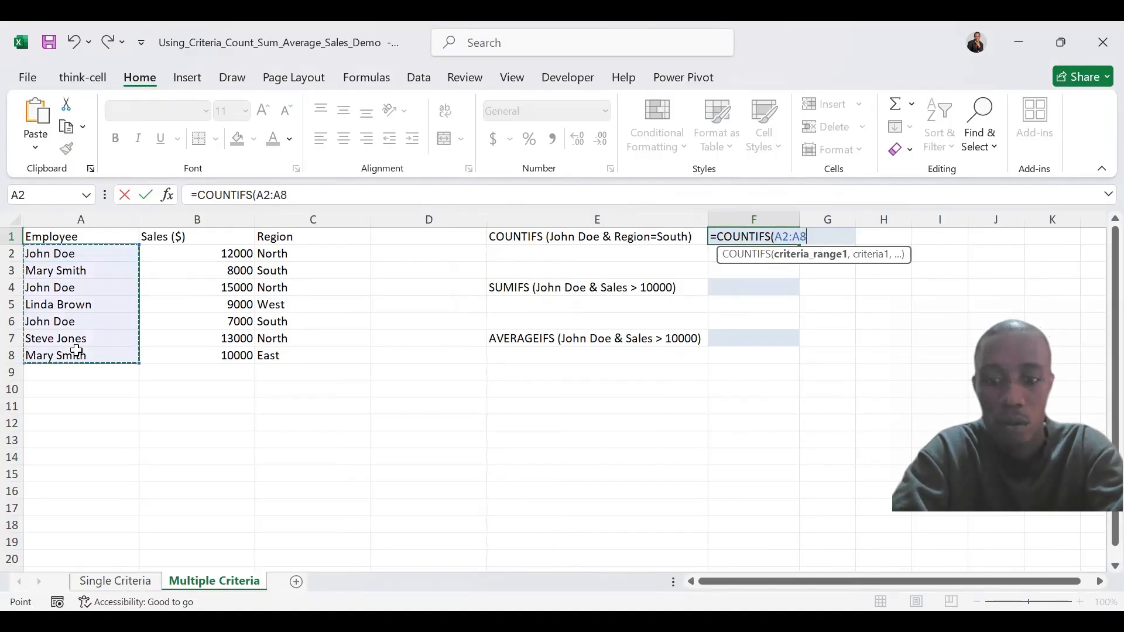
{"action": "type", "text": ","}
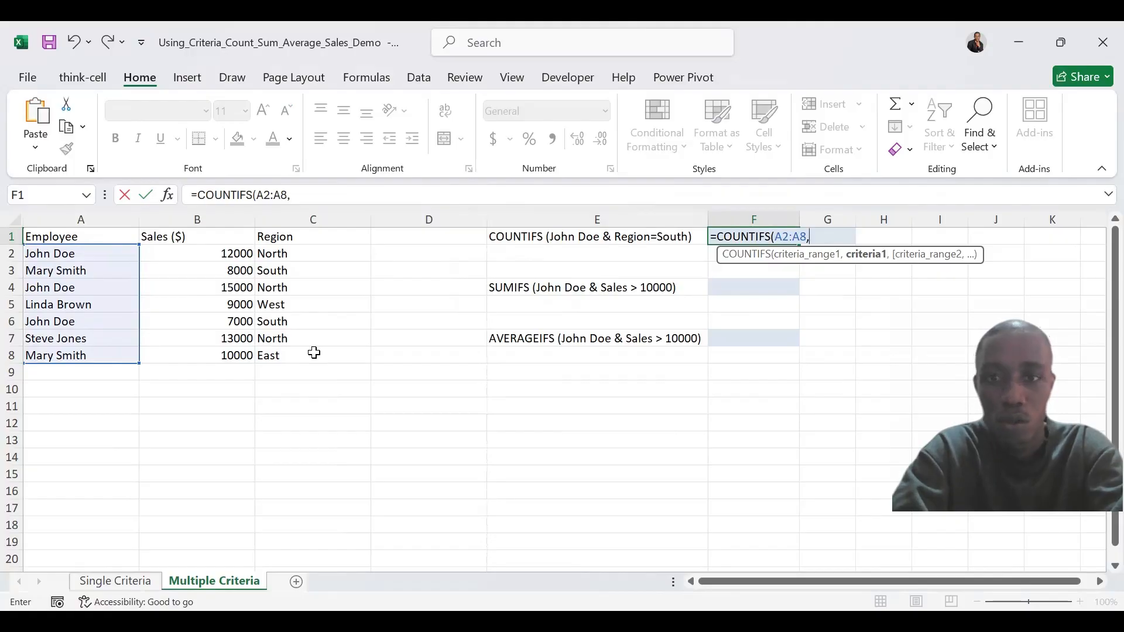
{"action": "type", "text": "\"John D"}
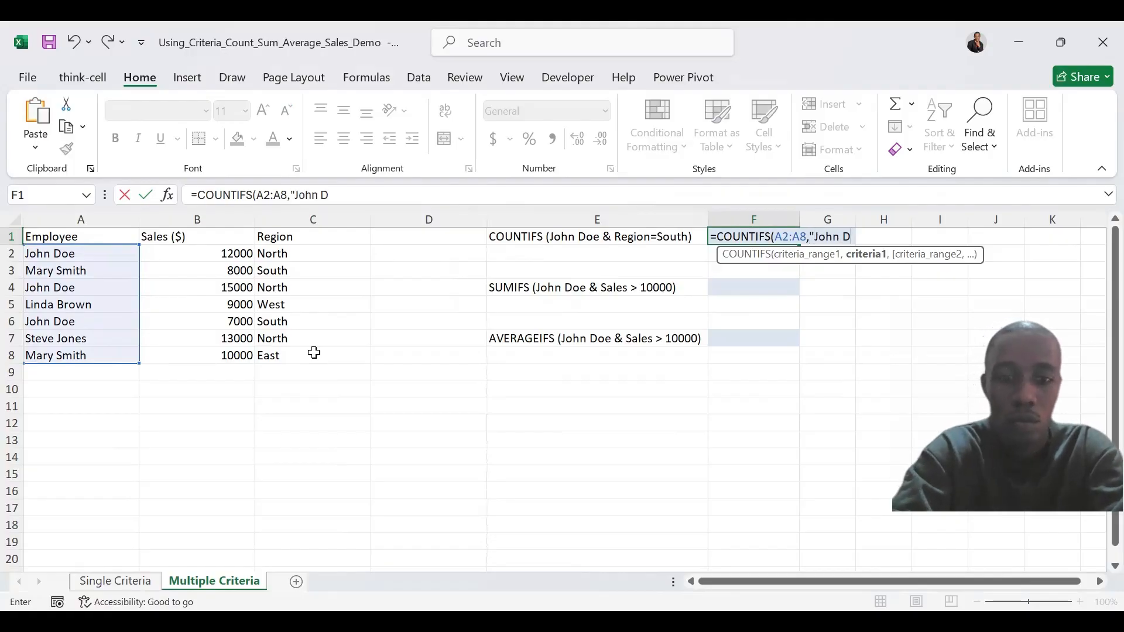
{"action": "type", "text": "oe\","}
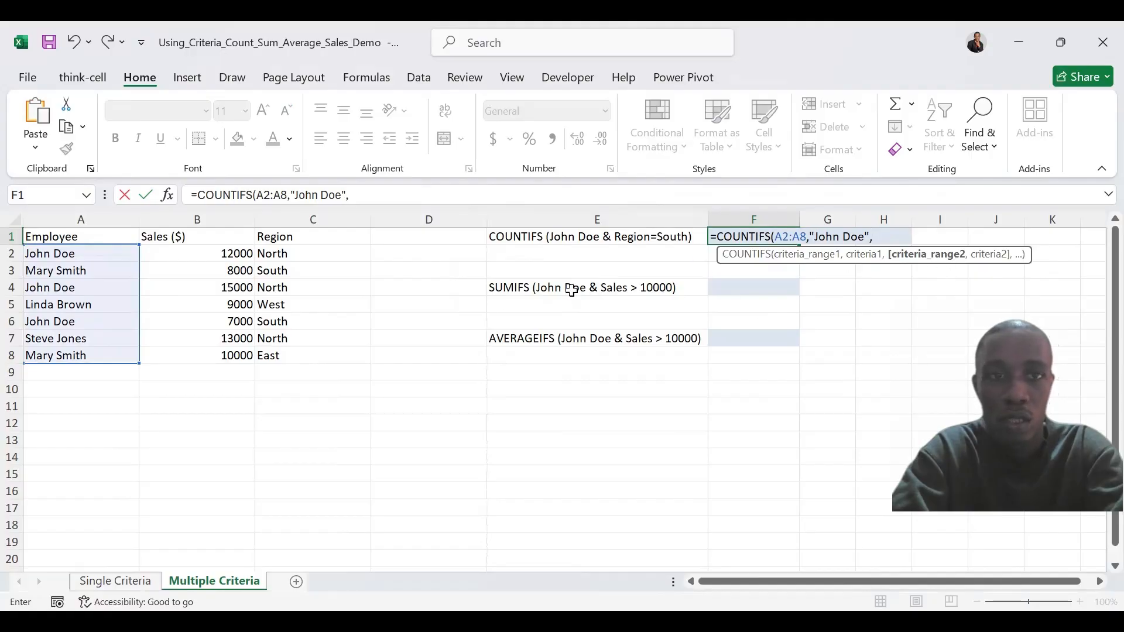
- Complete the COUNTIFS formula in F1 with C2:C8 as second criteria range and "South" as its criterion
{"action": "left_click", "coordinate": [284, 254]}
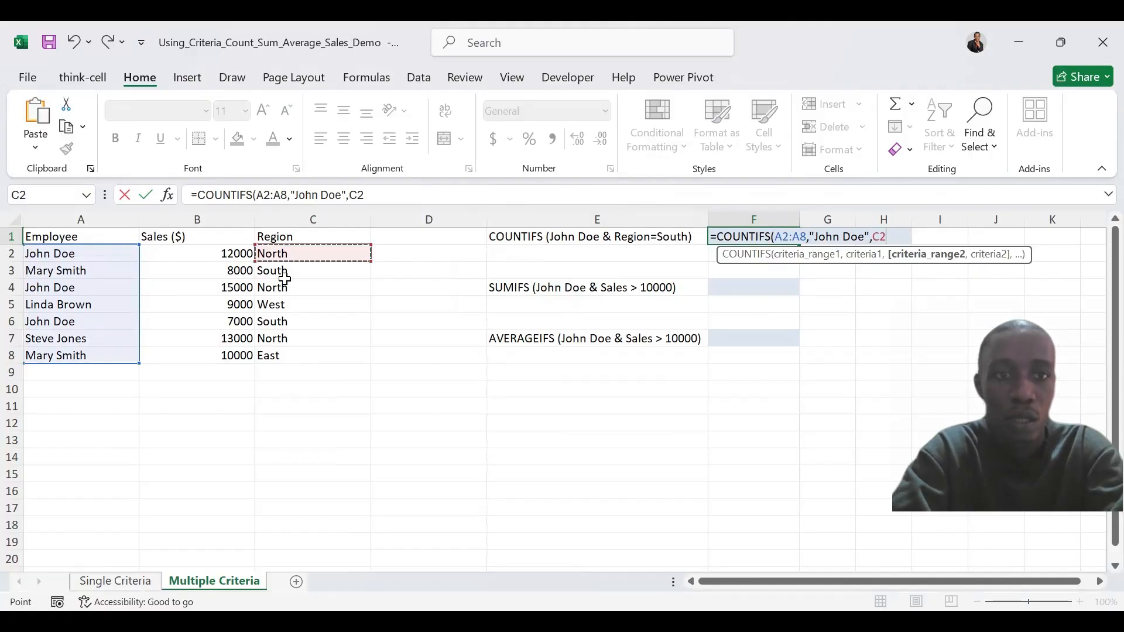
{"action": "left_click", "coordinate": [289, 352], "text": "shift"}
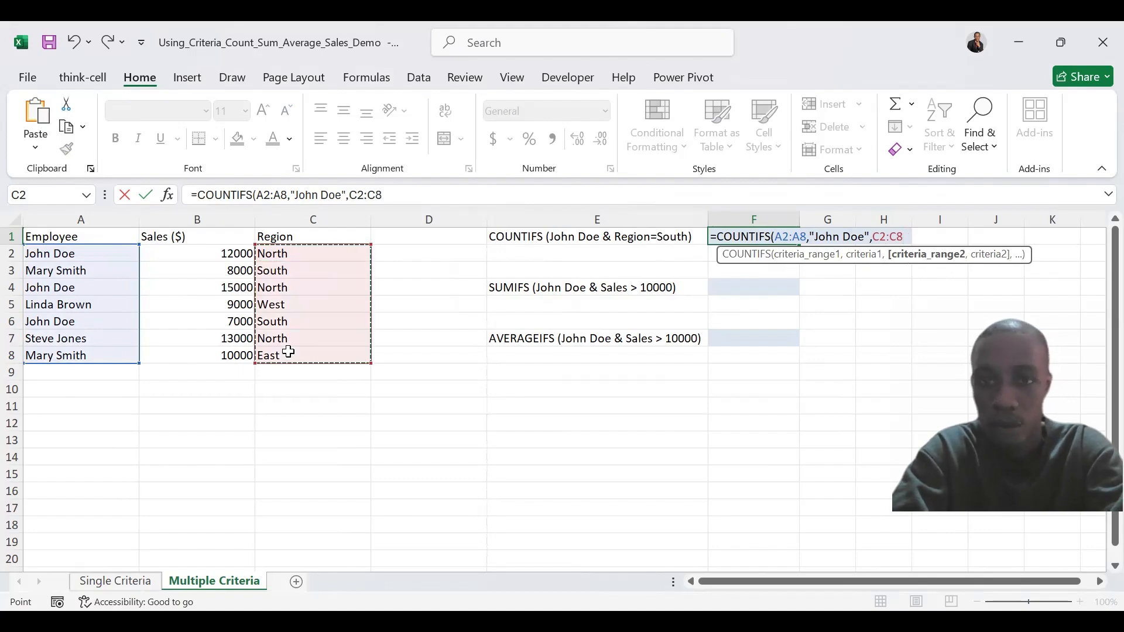
{"action": "type", "text": ","}
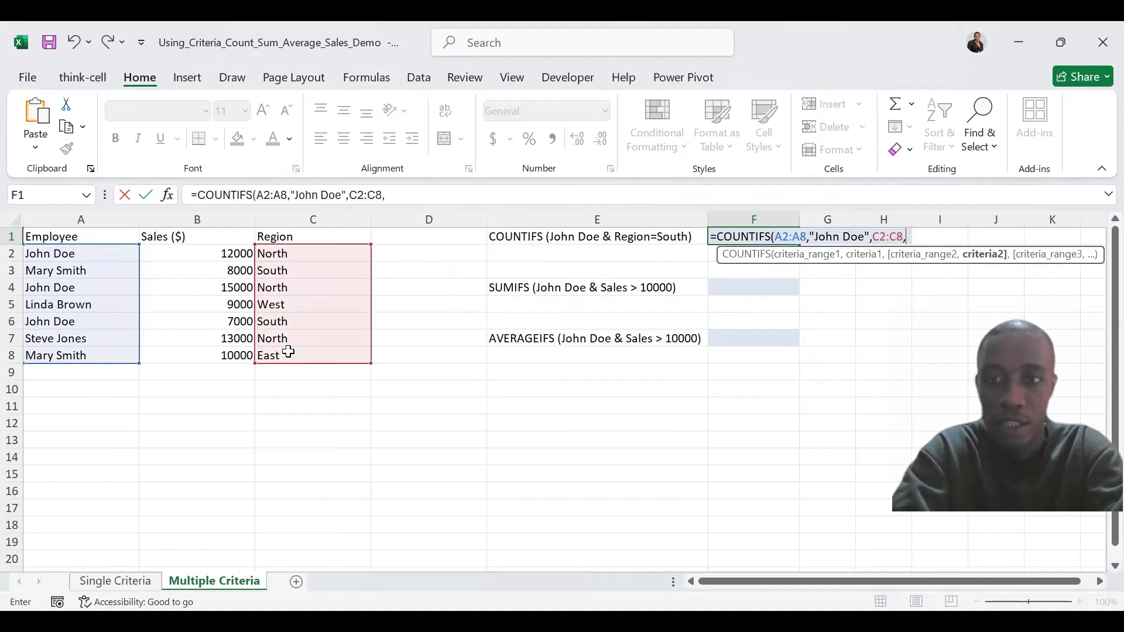
{"action": "type", "text": "\""}
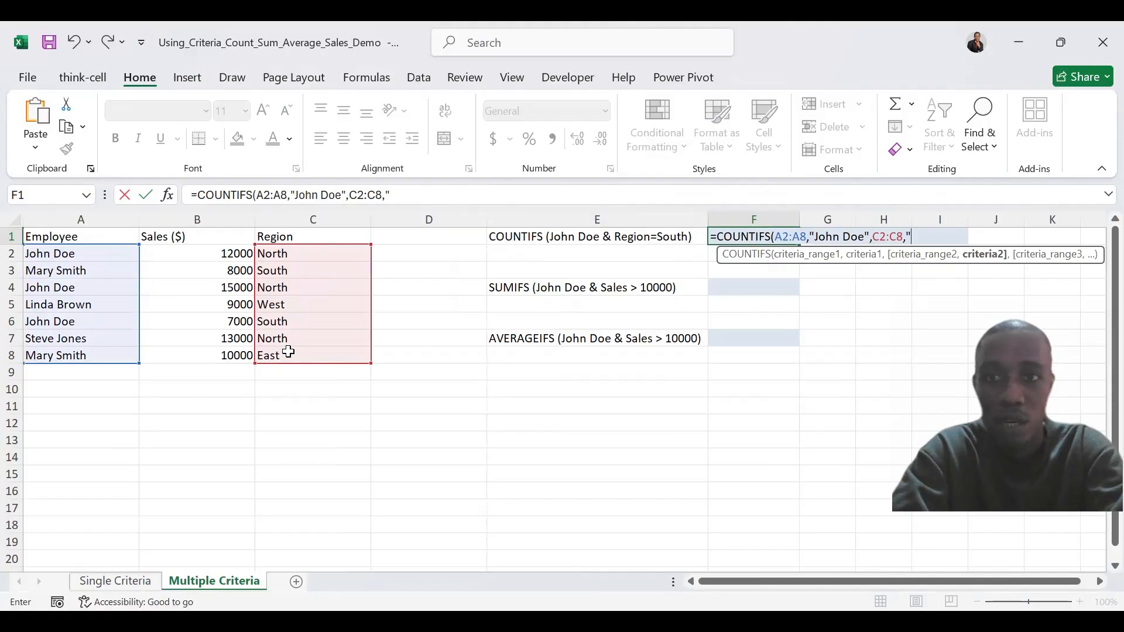
{"action": "type", "text": "So"}
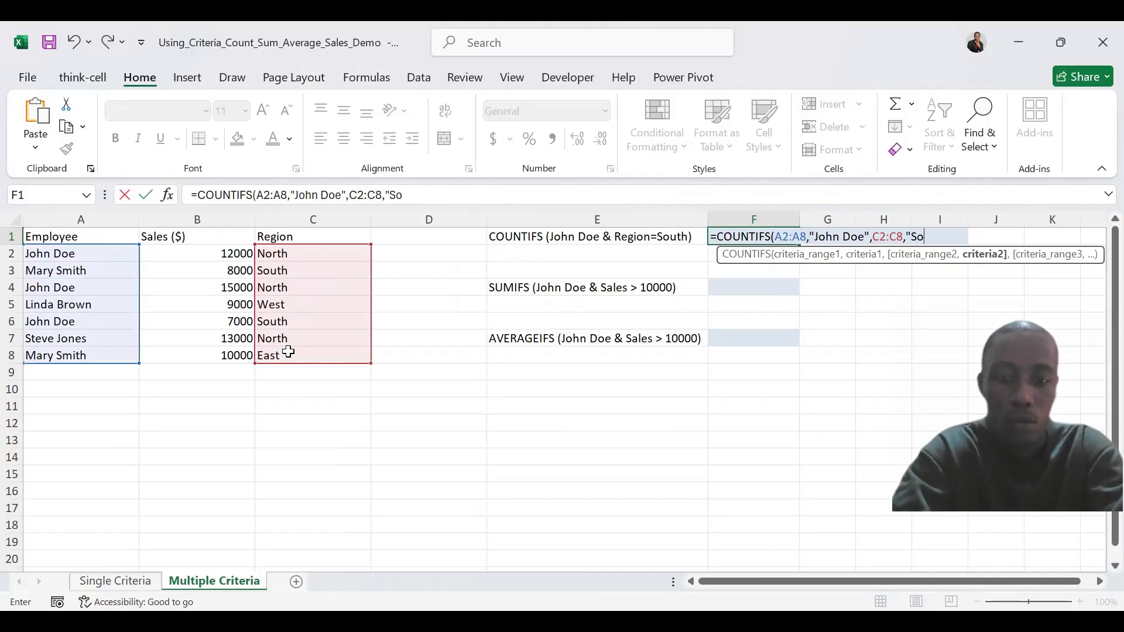
{"action": "type", "text": "uth\""}
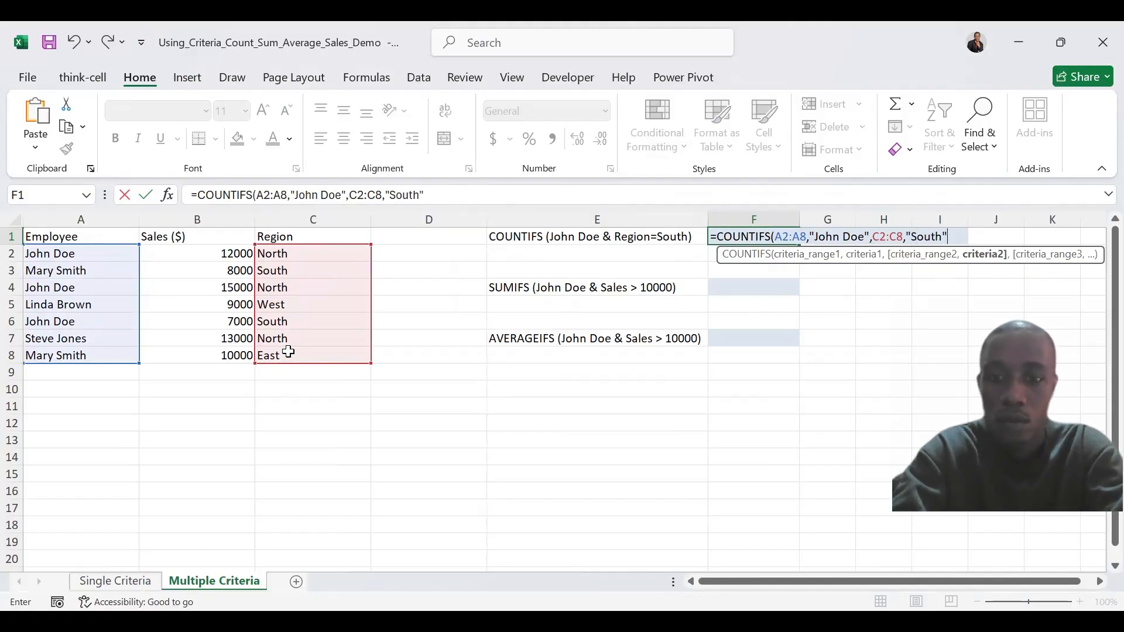
{"action": "type", "text": ")"}
{"action": "key", "text": "ctrl+Return"}
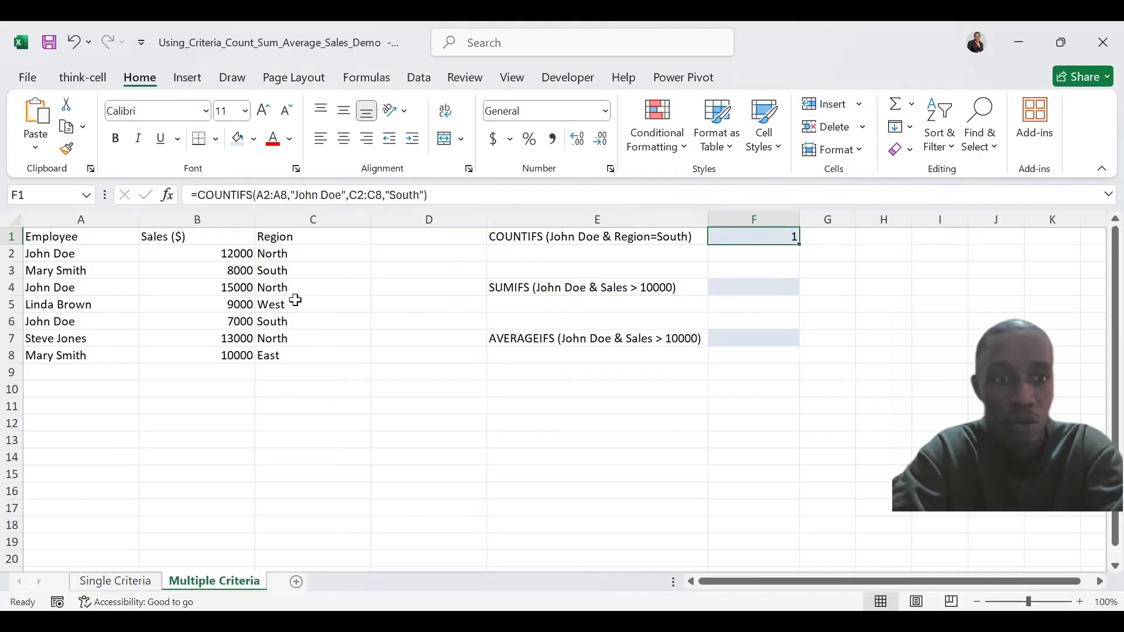
- Begin a SUMIFS formula in F4 with B2:B8 as the sum range
{"action": "left_click", "coordinate": [742, 288]}
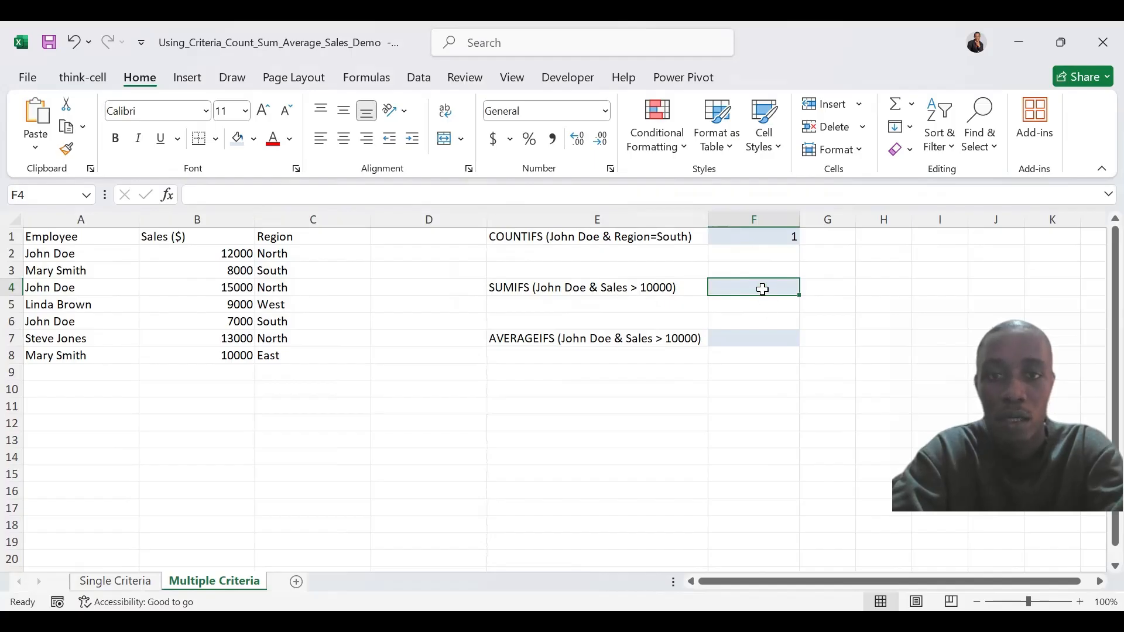
{"action": "type", "text": "="}
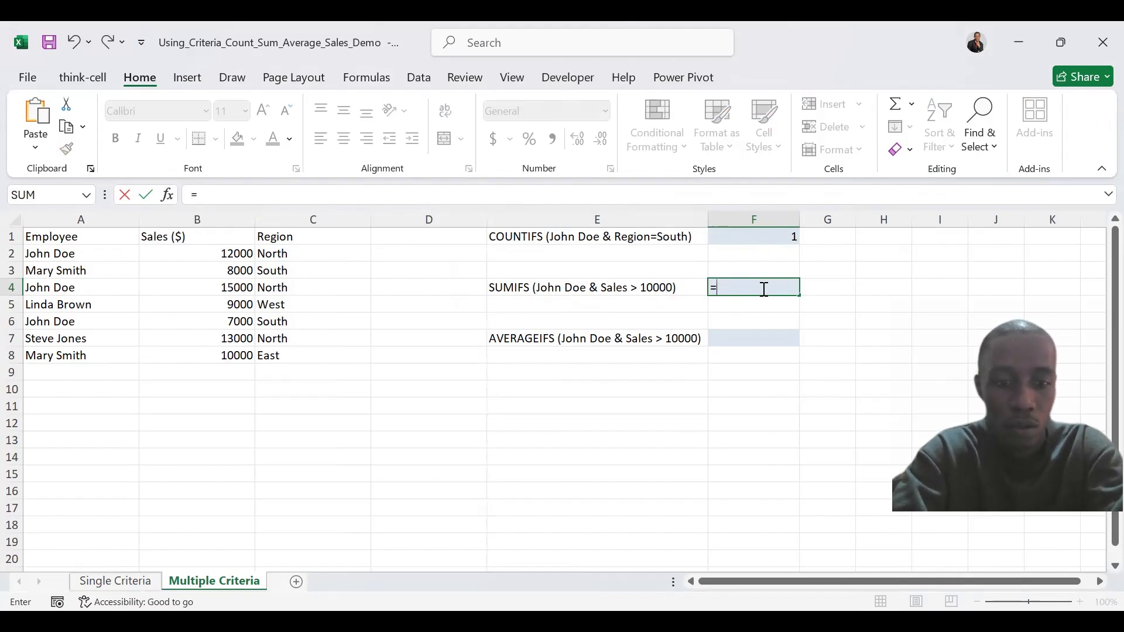
{"action": "type", "text": "sumifs"}
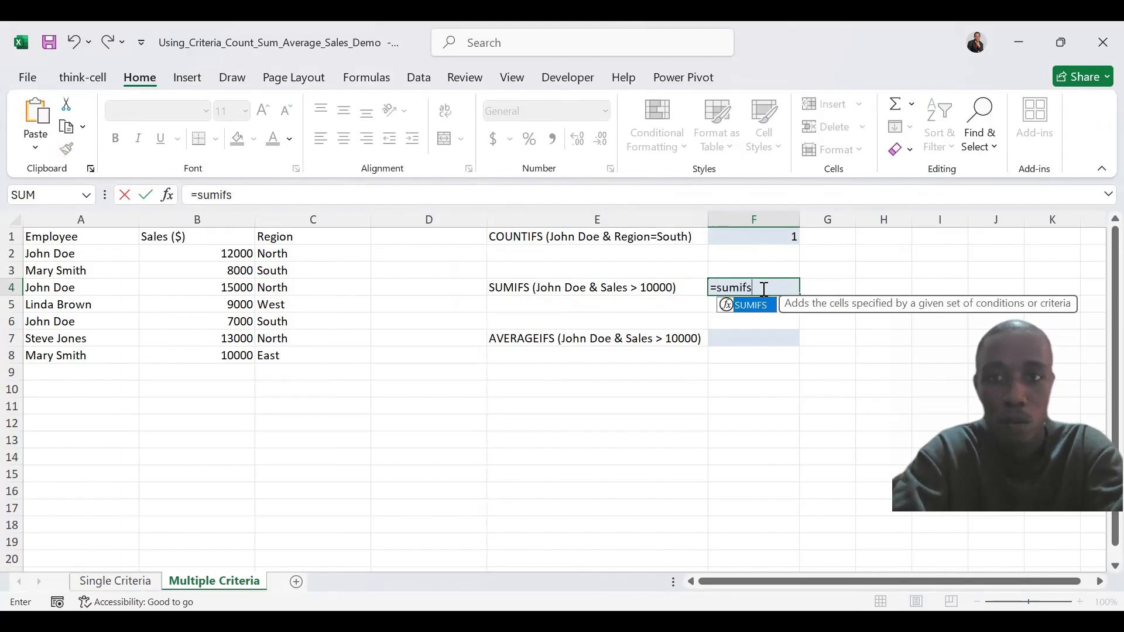
{"action": "key", "text": "Tab"}
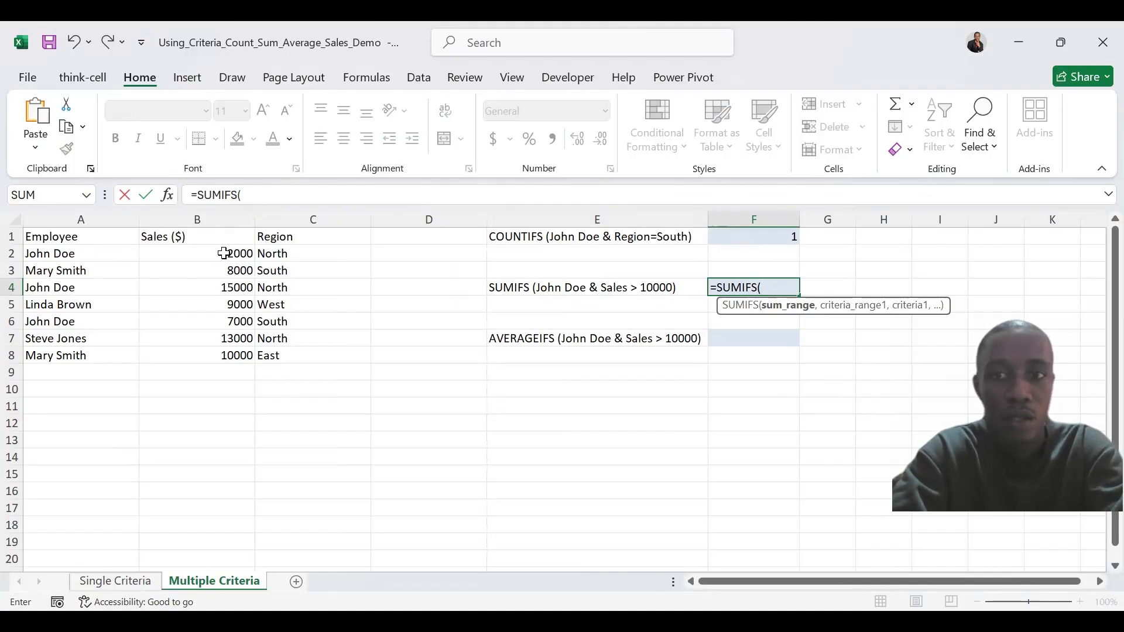
{"action": "left_click_drag", "start_coordinate": [225, 254], "coordinate": [222, 352]}
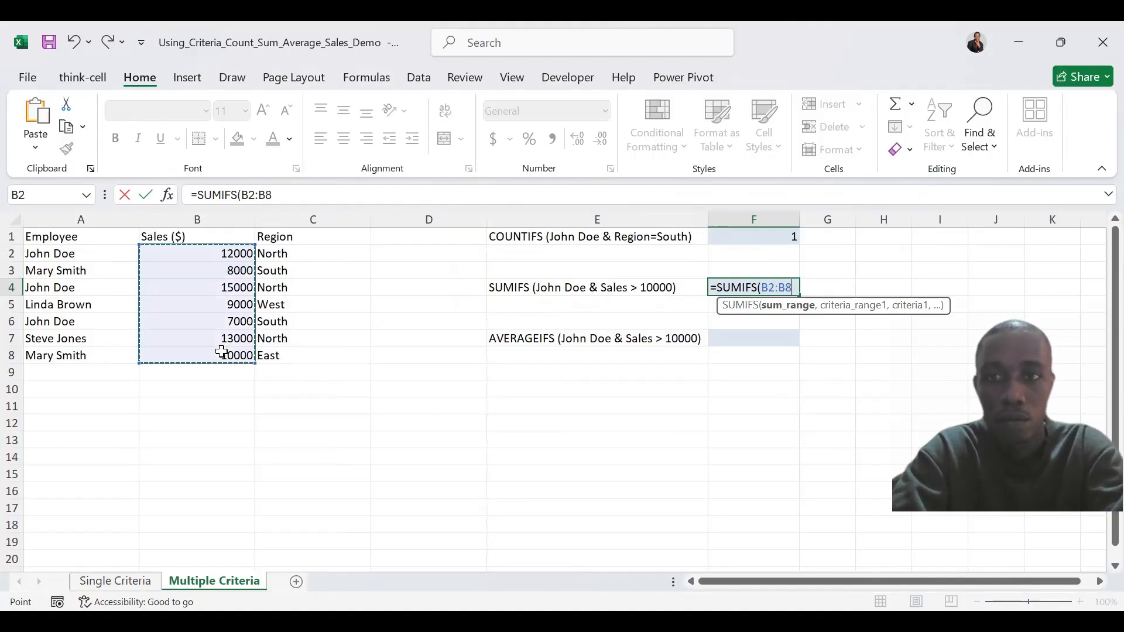
{"action": "type", "text": ","}
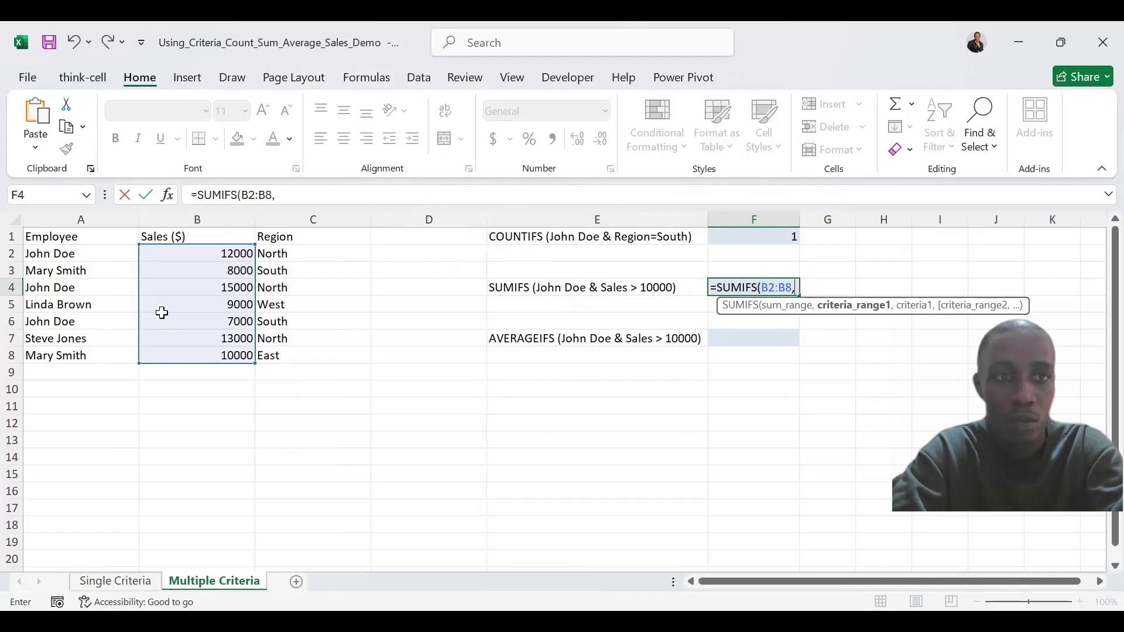
- Add A2:A8 to the SUMIFS formula as first criteria range, with the employee's full name from the E4 heading as quoted criterion
{"action": "left_click", "coordinate": [79, 260]}
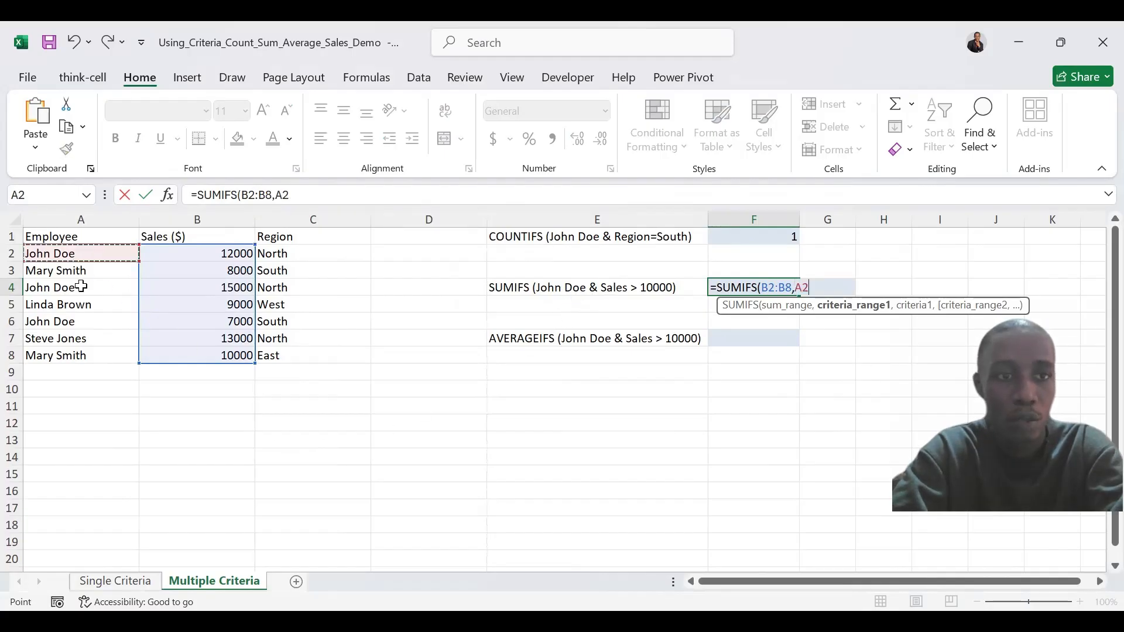
{"action": "left_click", "coordinate": [80, 357], "text": "shift"}
{"action": "type", "text": ","}
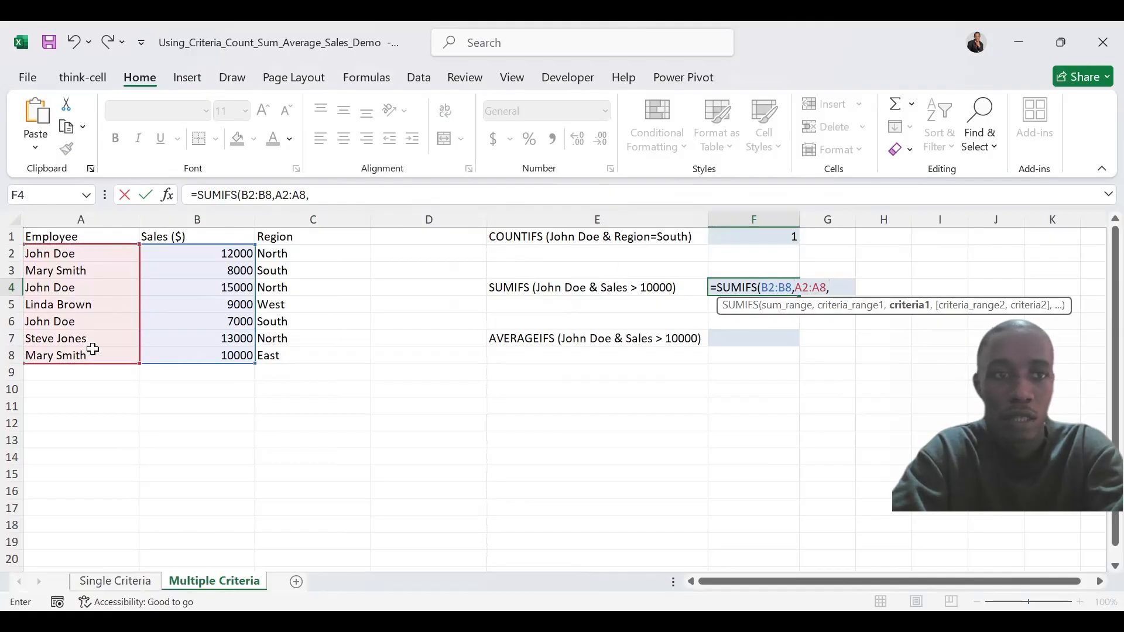
{"action": "type", "text": "\""}
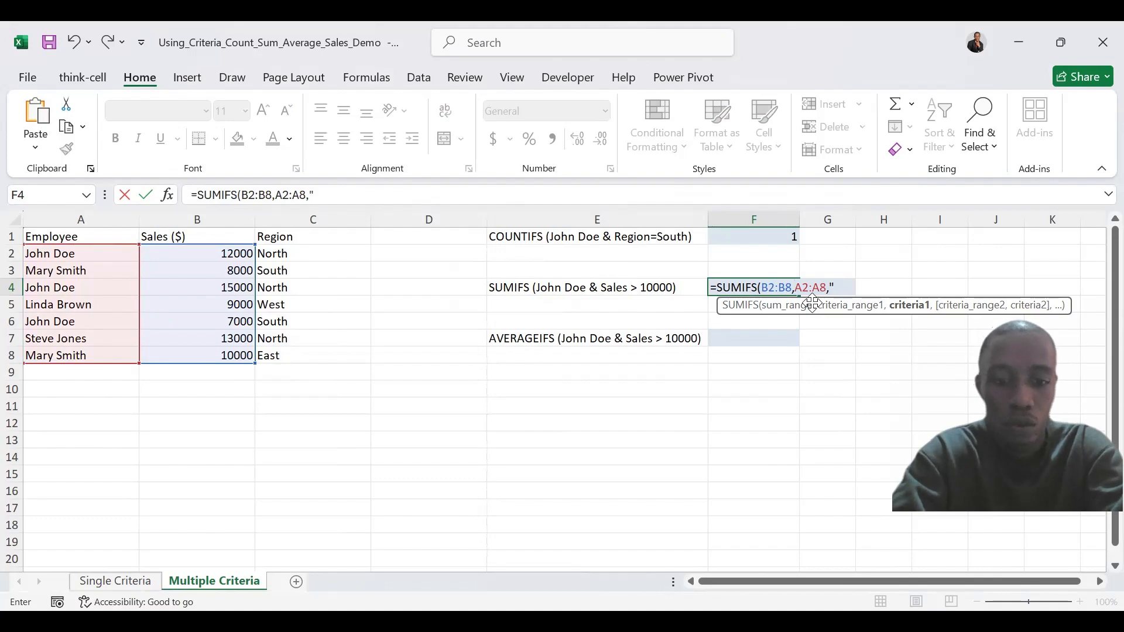
{"action": "type", "text": "John"}
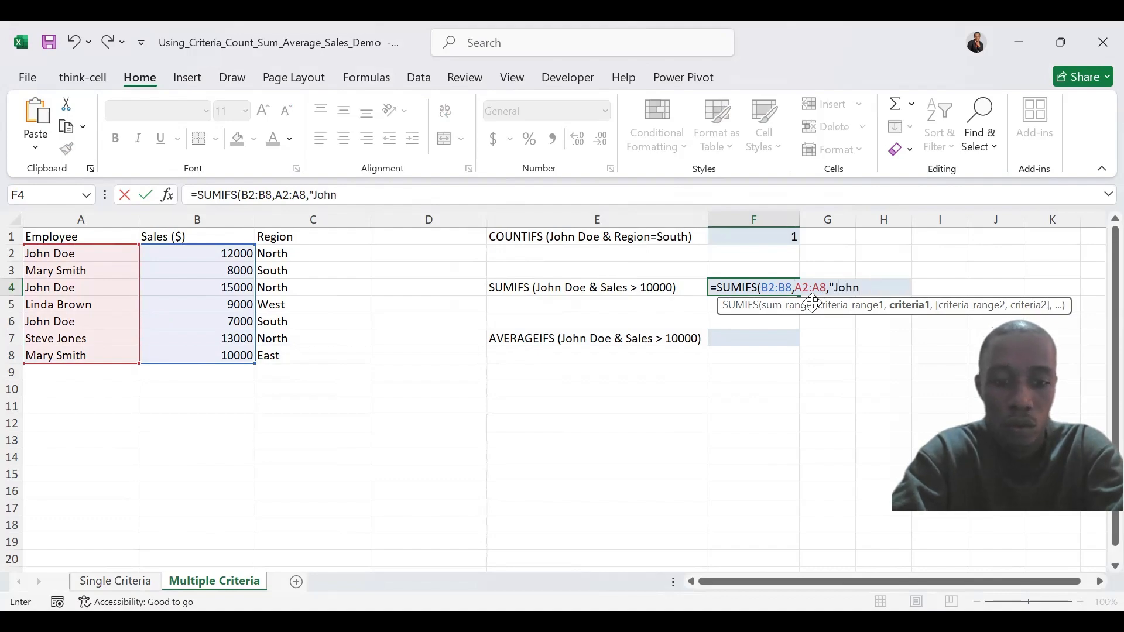
{"action": "type", "text": " Doe\","}
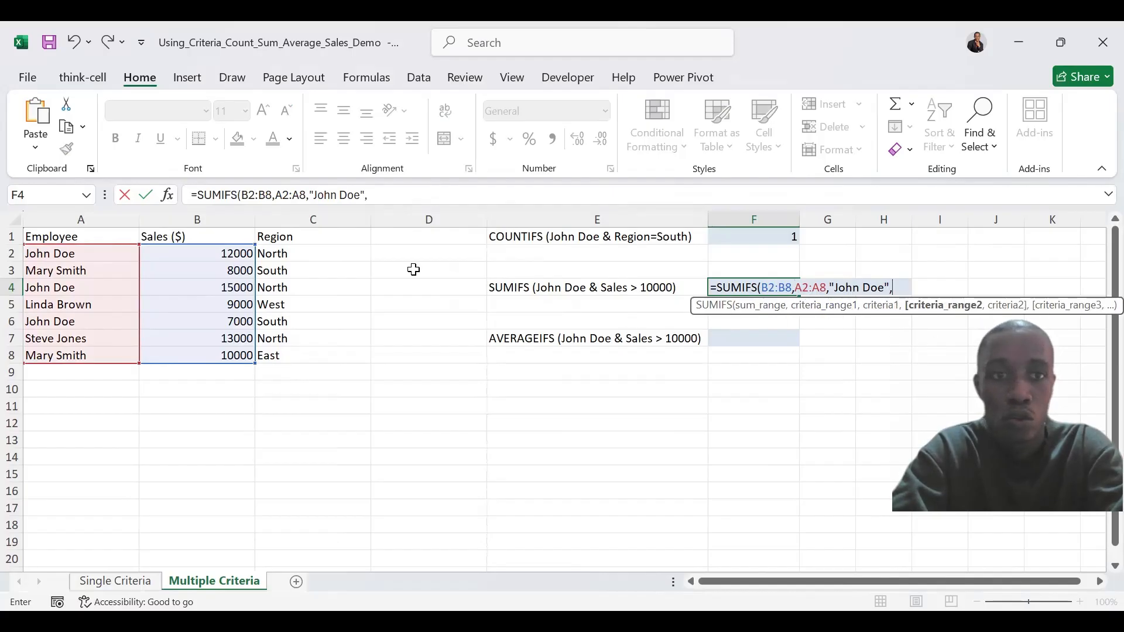
{"action": "left_click_drag", "start_coordinate": [319, 256], "coordinate": [324, 350]}
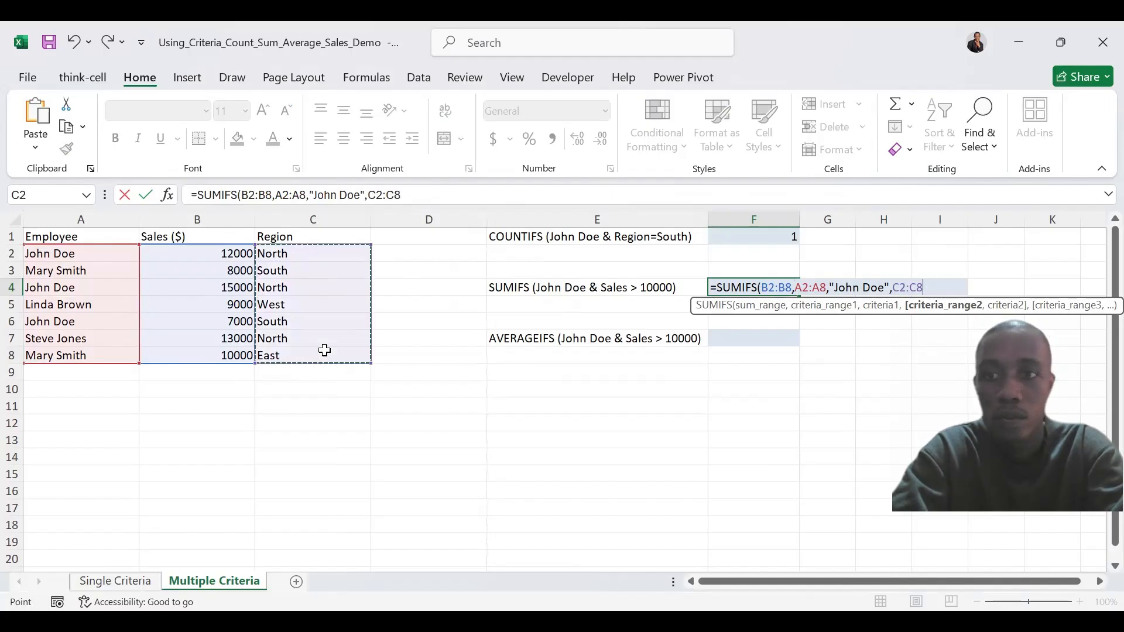
{"action": "type", "text": ","}
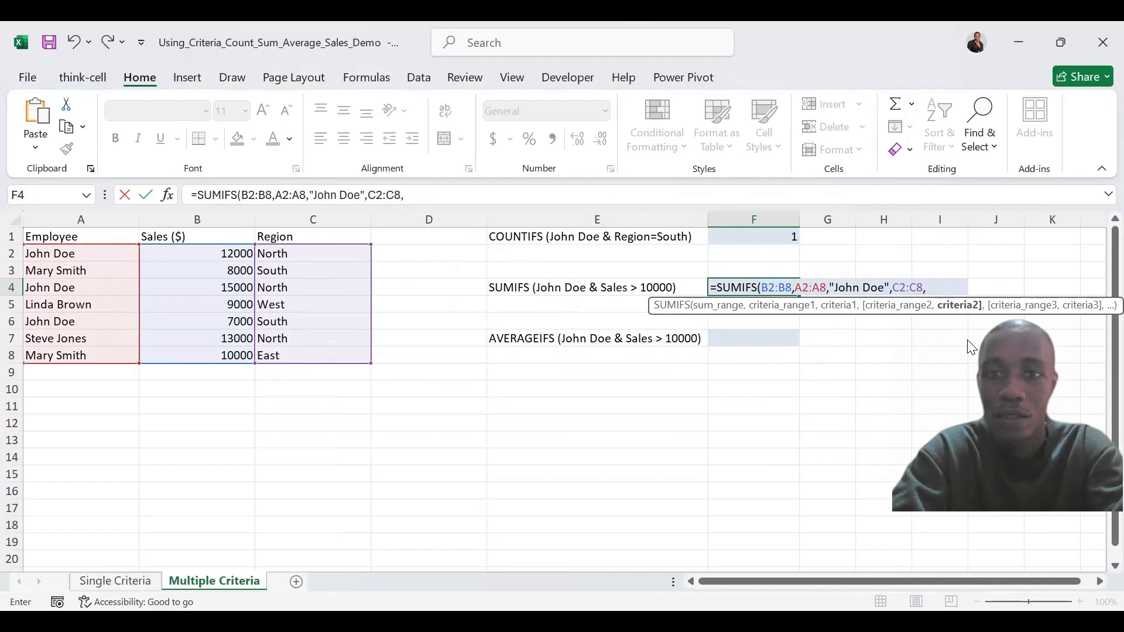
{"action": "key", "text": "BackSpace"}
{"action": "key", "text": "BackSpace"}
{"action": "key", "text": "BackSpace"}
{"action": "key", "text": "BackSpace"}
{"action": "key", "text": "BackSpace"}
{"action": "key", "text": "BackSpace"}
- Complete the SUMIFS formula in F4 with B2:B8 as second criteria range and ">10000" as its criterion
{"action": "left_click_drag", "start_coordinate": [225, 251], "coordinate": [231, 351]}
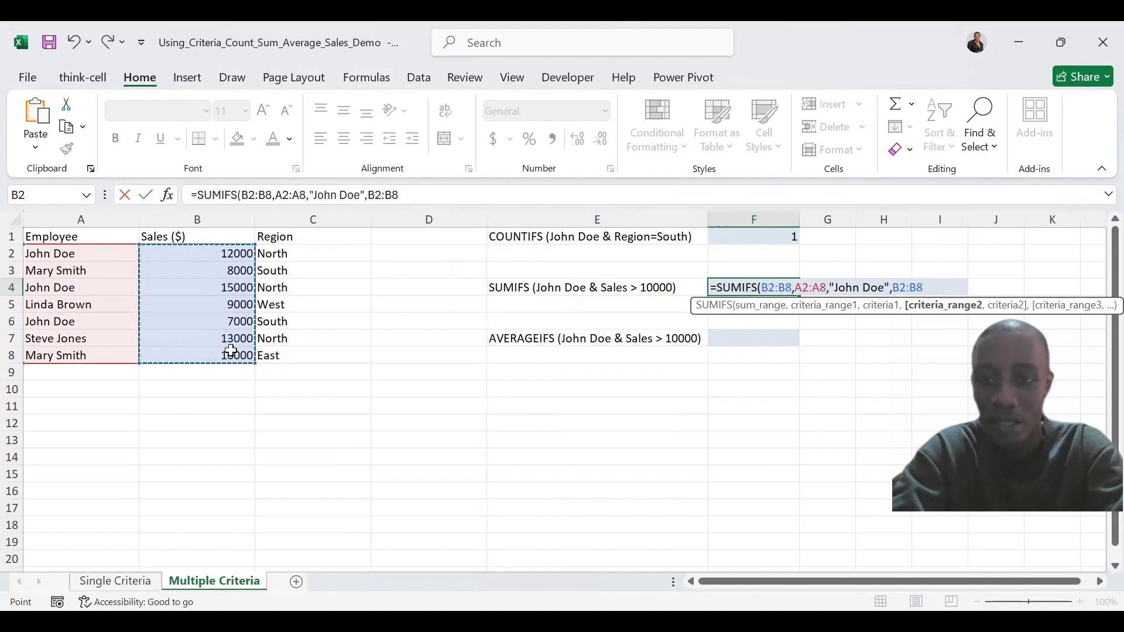
{"action": "type", "text": ",\">"}
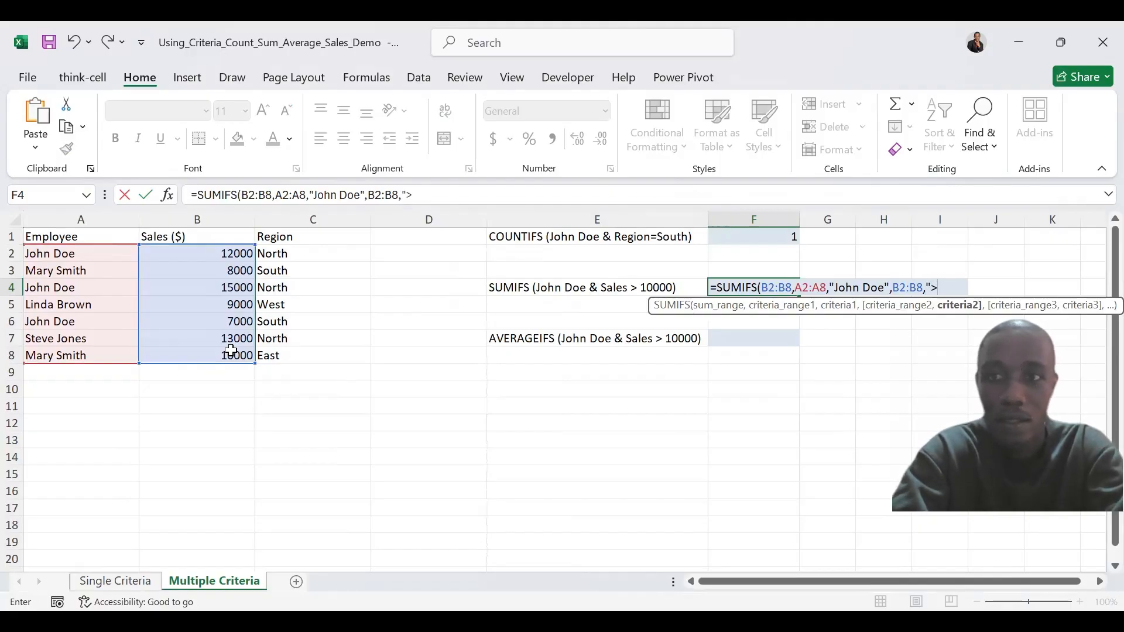
{"action": "type", "text": "10000"}
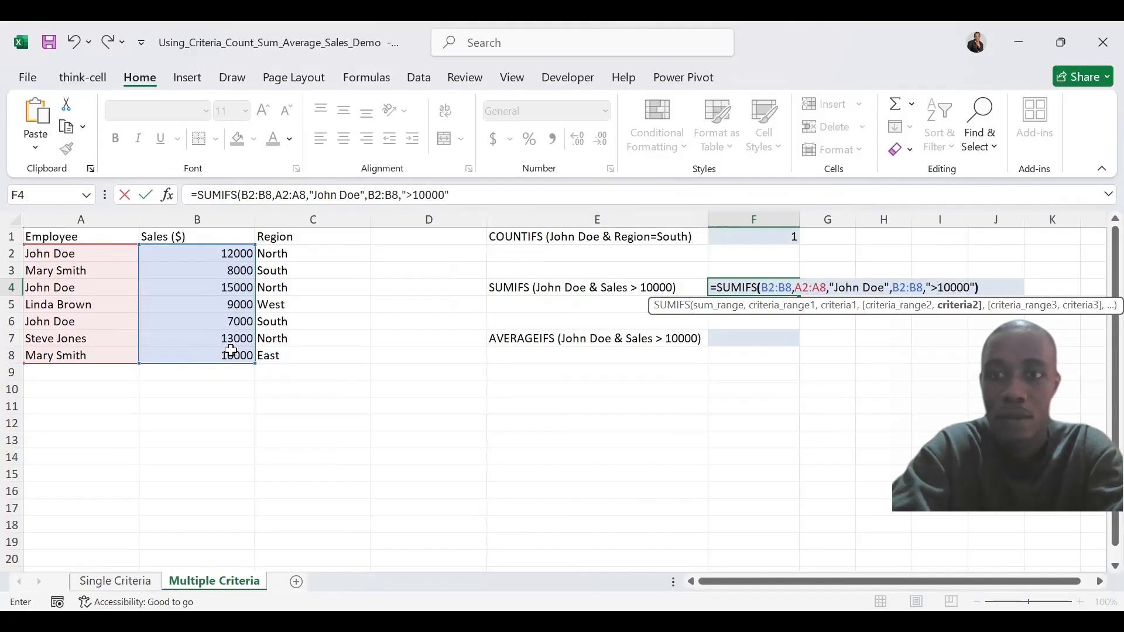
{"action": "key", "text": "ctrl+Return"}
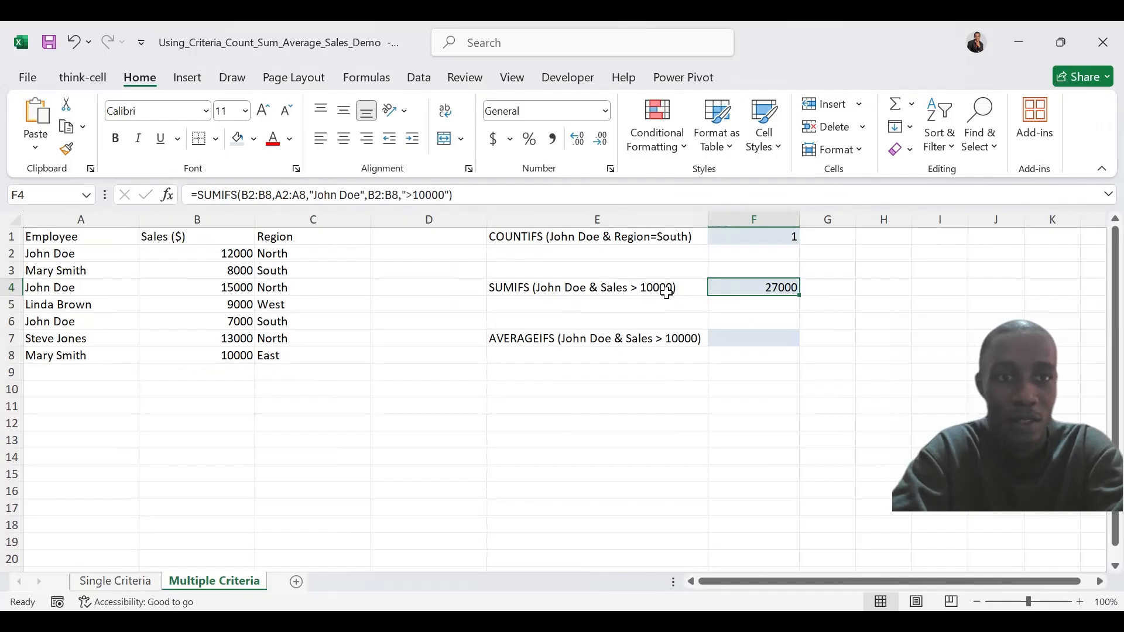
- Start a formula in F7, beside the AVERAGEIFS heading
{"action": "left_click", "coordinate": [751, 342]}
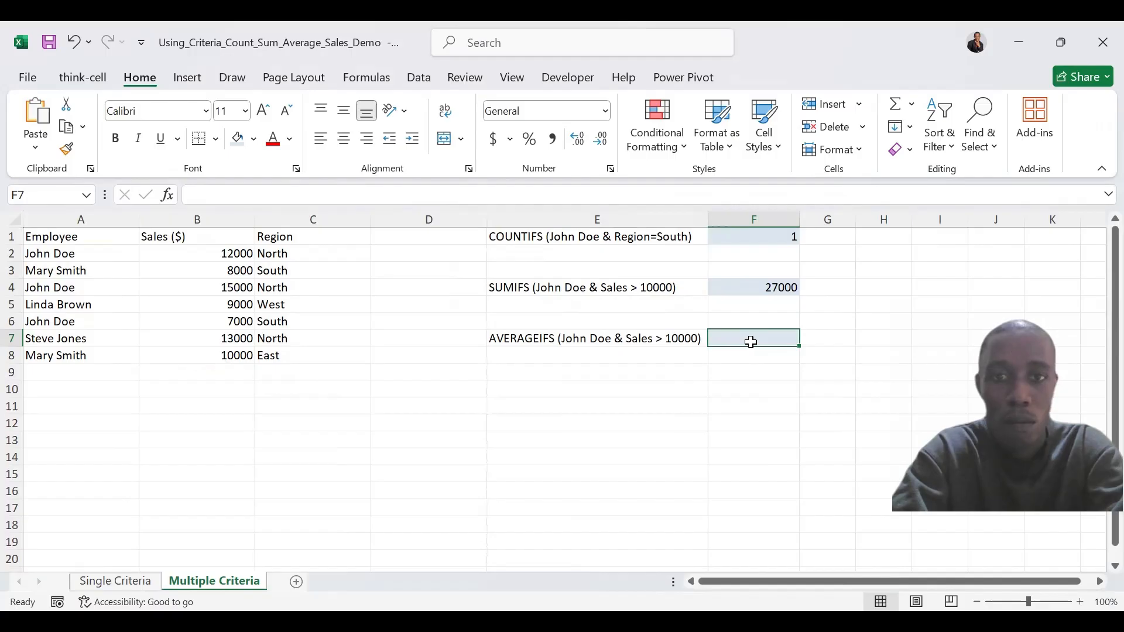
{"action": "type", "text": "="}
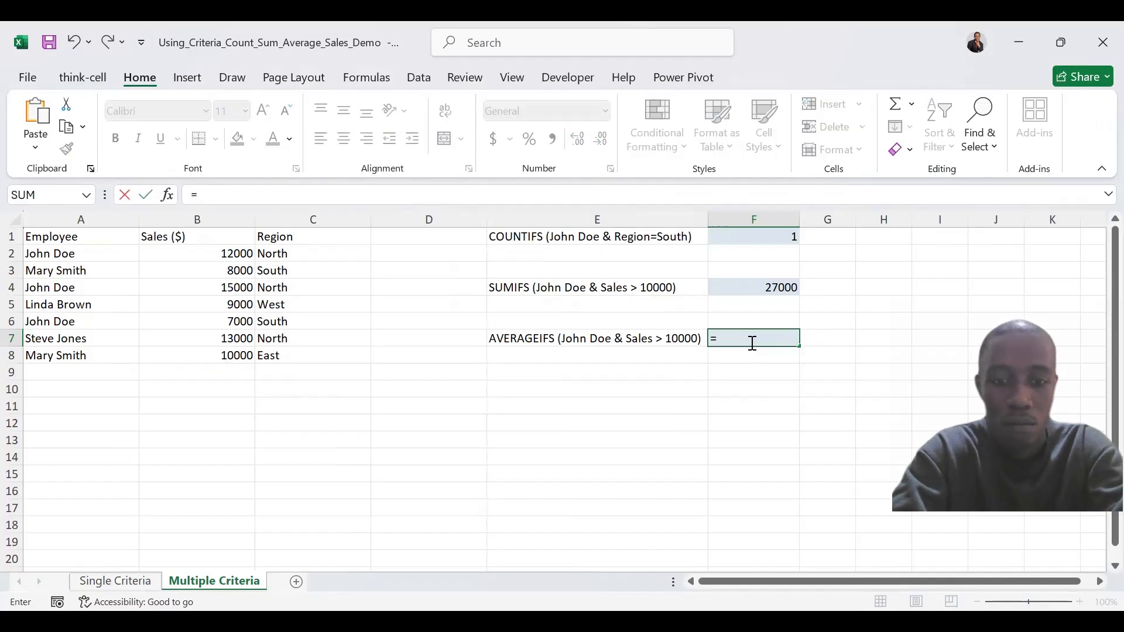
{"action": "type", "text": "a"}
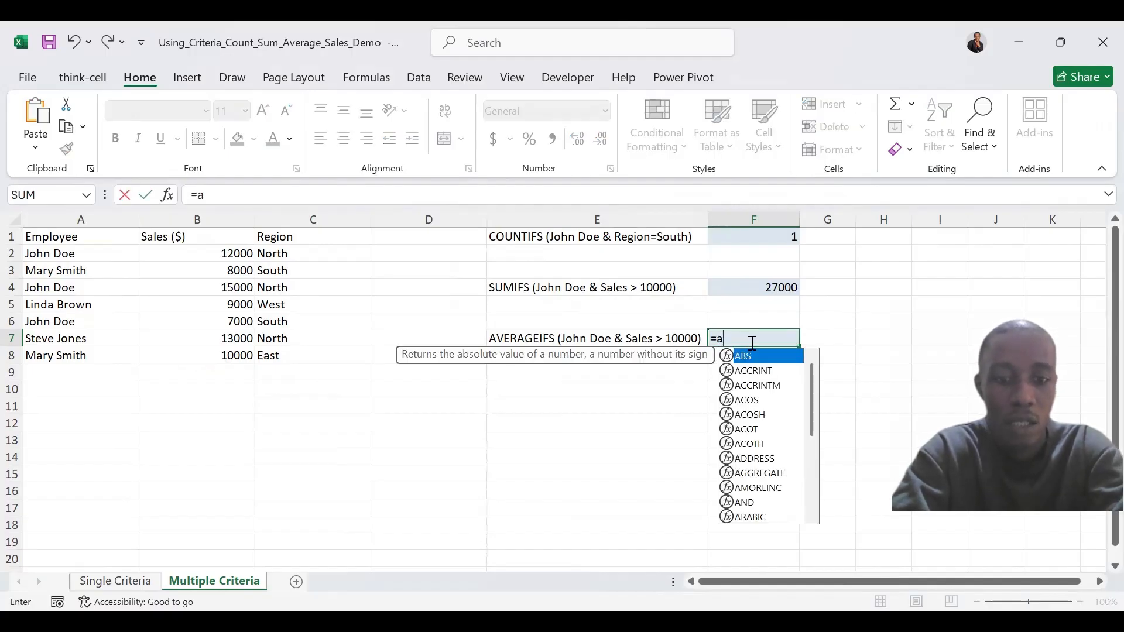
{"action": "type", "text": "vergei"}
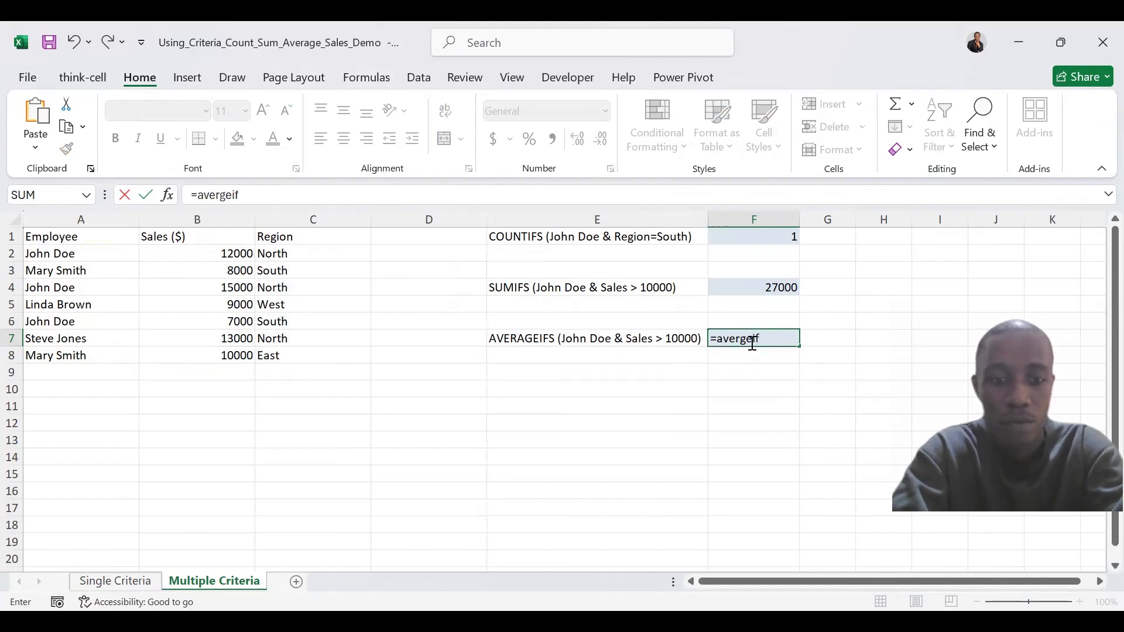
{"action": "key", "text": "BackSpace"}
{"action": "key", "text": "BackSpace"}
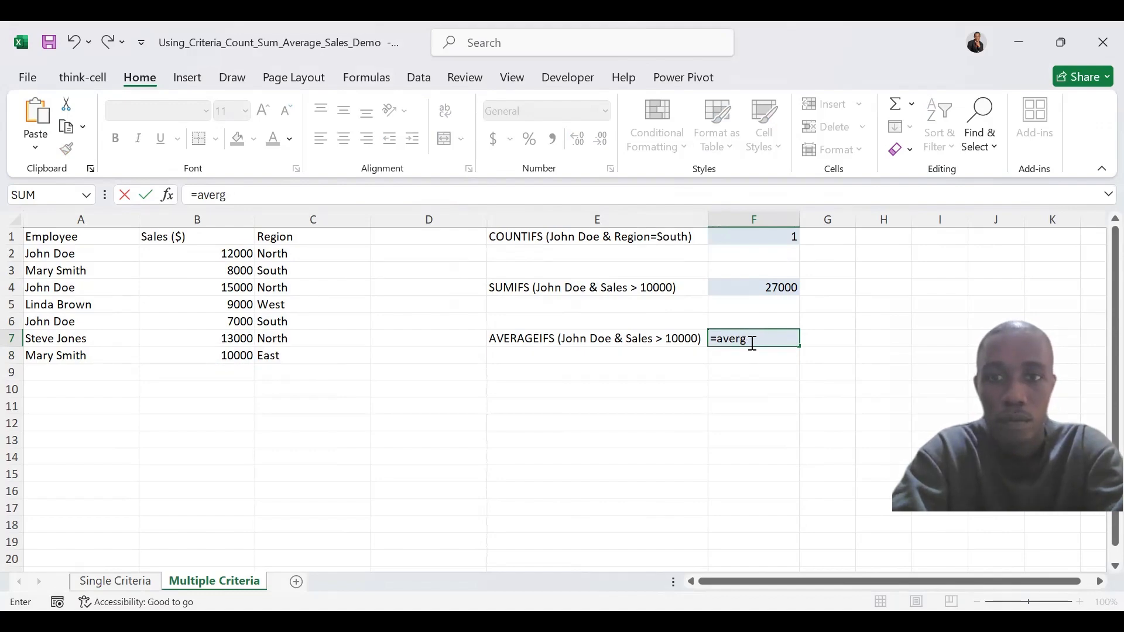
{"action": "key", "text": "BackSpace"}
{"action": "key", "text": "BackSpace"}
{"action": "key", "text": "BackSpace"}
{"action": "key", "text": "BackSpace"}
{"action": "key", "text": "BackSpace"}
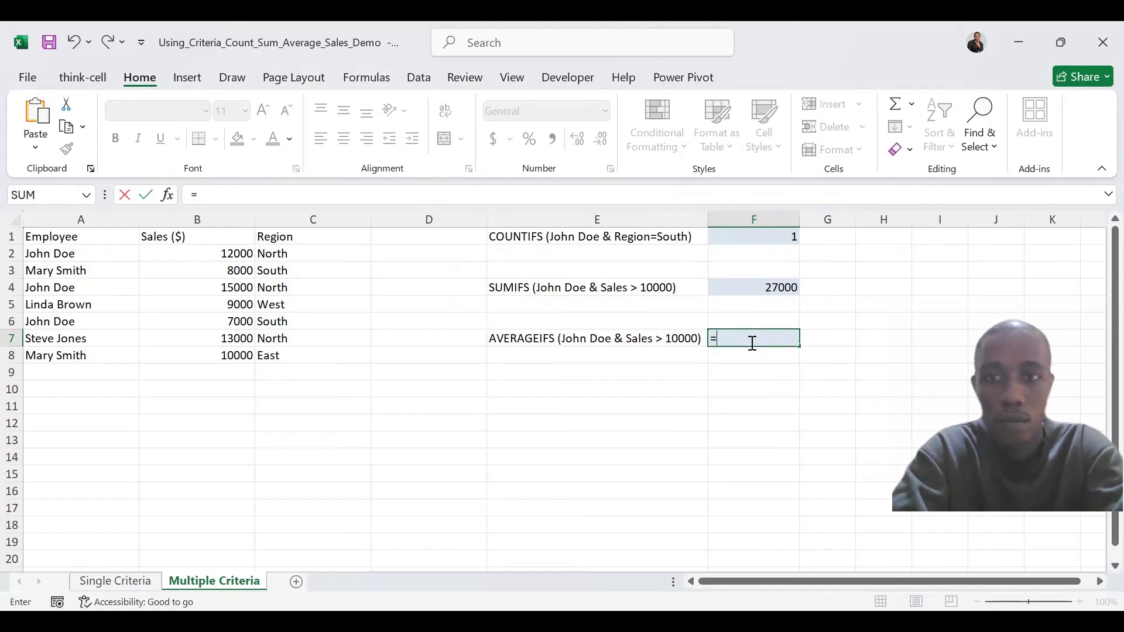
- Enter the AVERAGEIFS function in the F7 formula with B2:B8 as the average range
{"action": "type", "text": "average"}
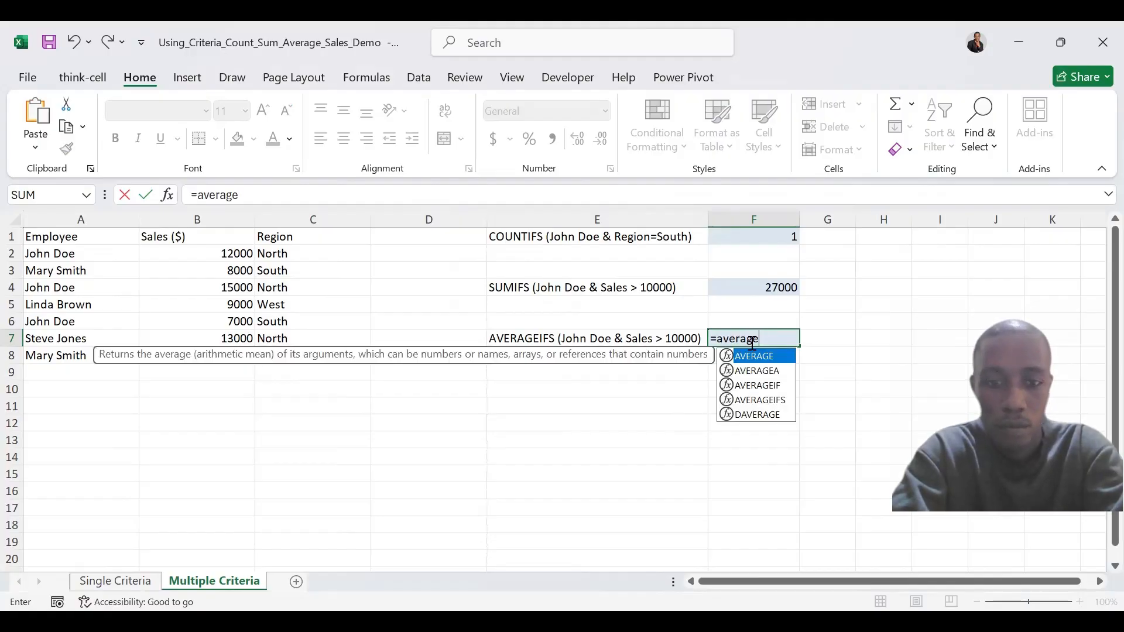
{"action": "type", "text": "ifs"}
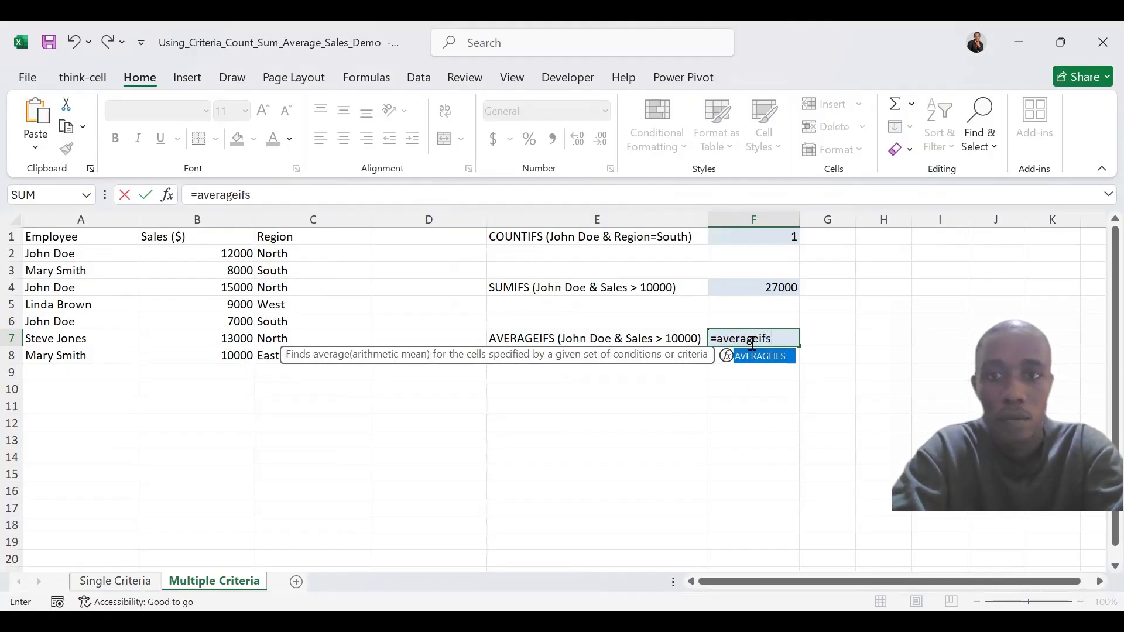
{"action": "key", "text": "Tab"}
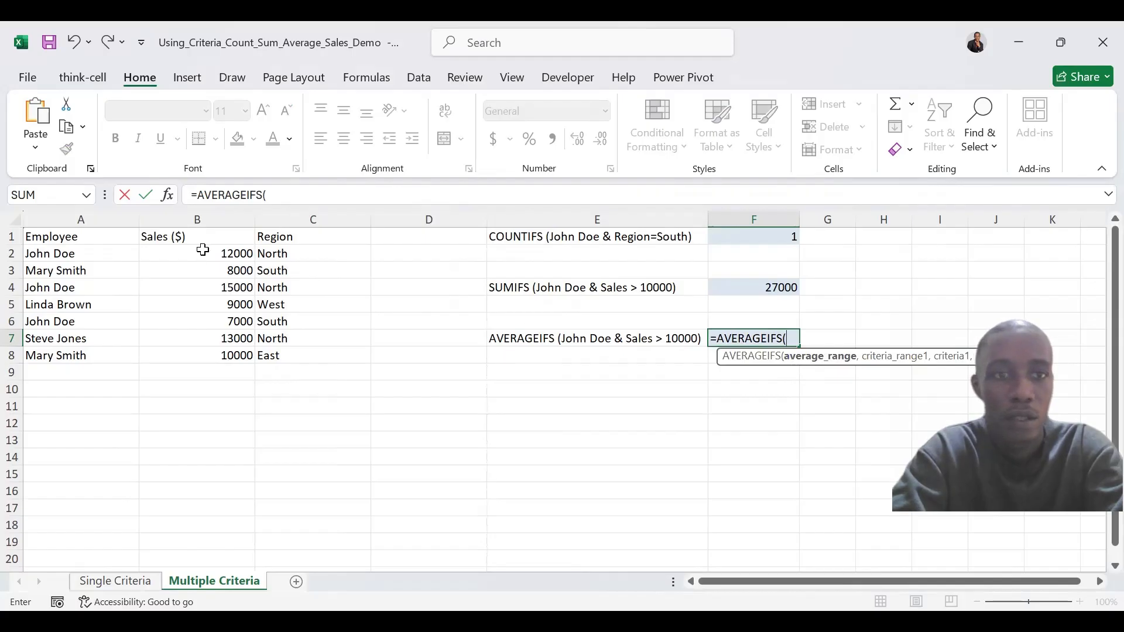
{"action": "left_click_drag", "start_coordinate": [203, 252], "coordinate": [215, 351]}
{"action": "type", "text": ","}
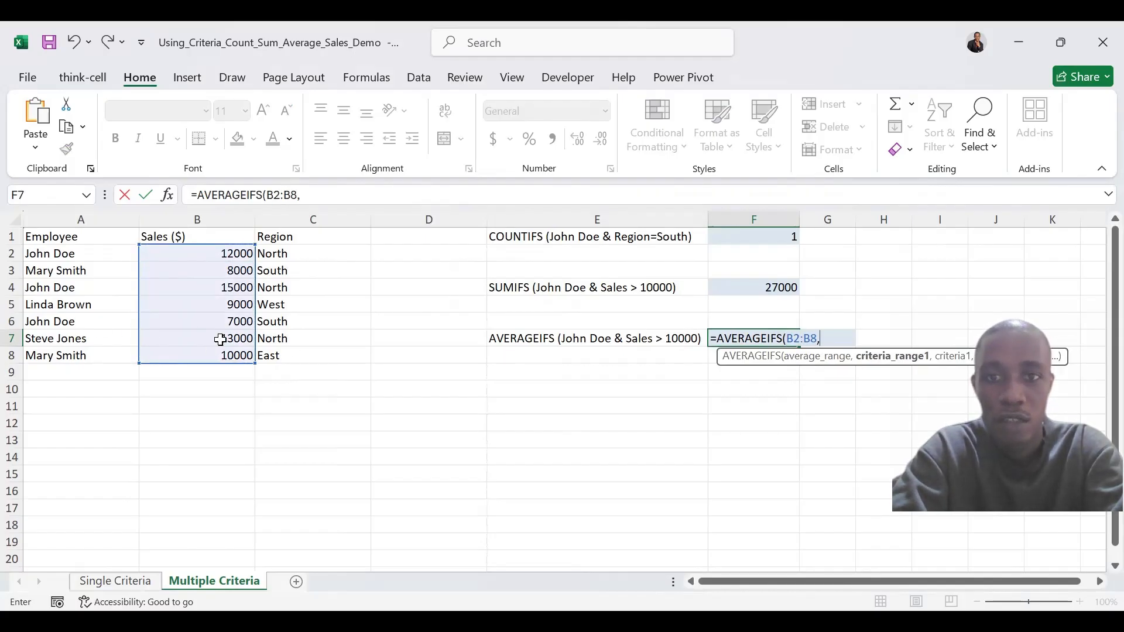
- Add A2:A8 to the AVERAGEIFS formula as first criteria range, with the employee's full name from the E7 heading as quoted criterion
{"action": "left_click_drag", "start_coordinate": [66, 253], "coordinate": [77, 351]}
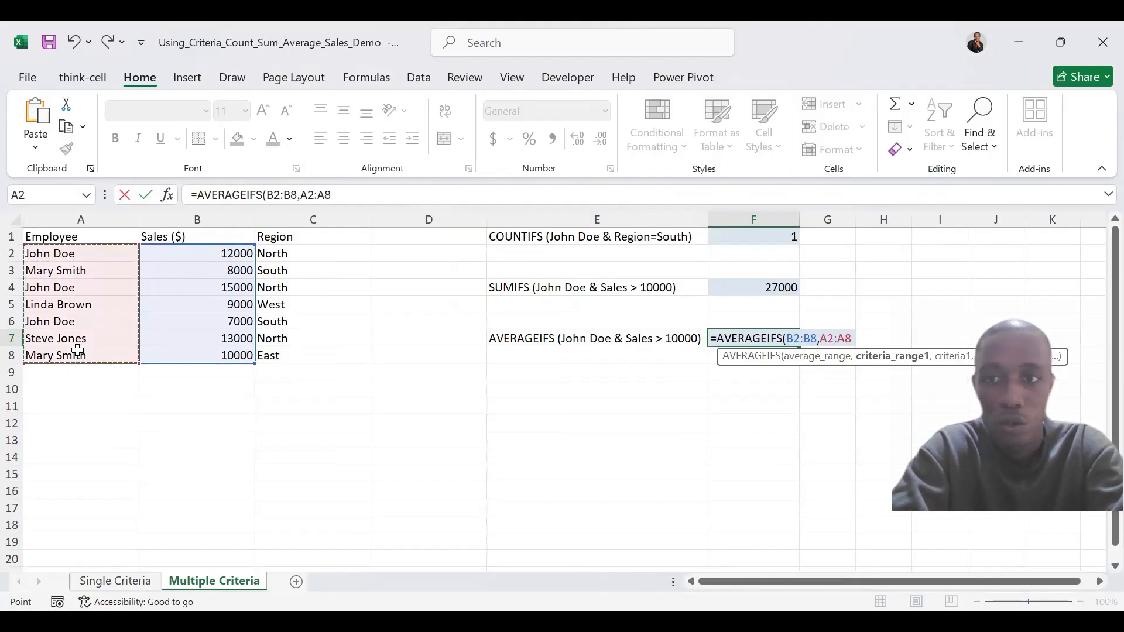
{"action": "type", "text": ",\""}
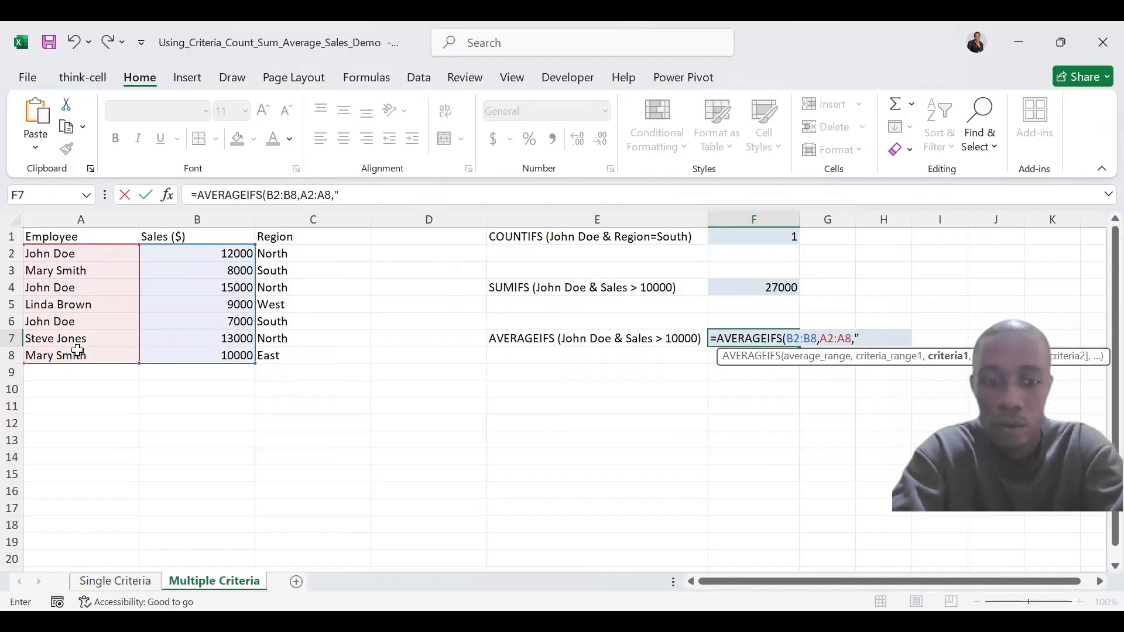
{"action": "type", "text": "Jo"}
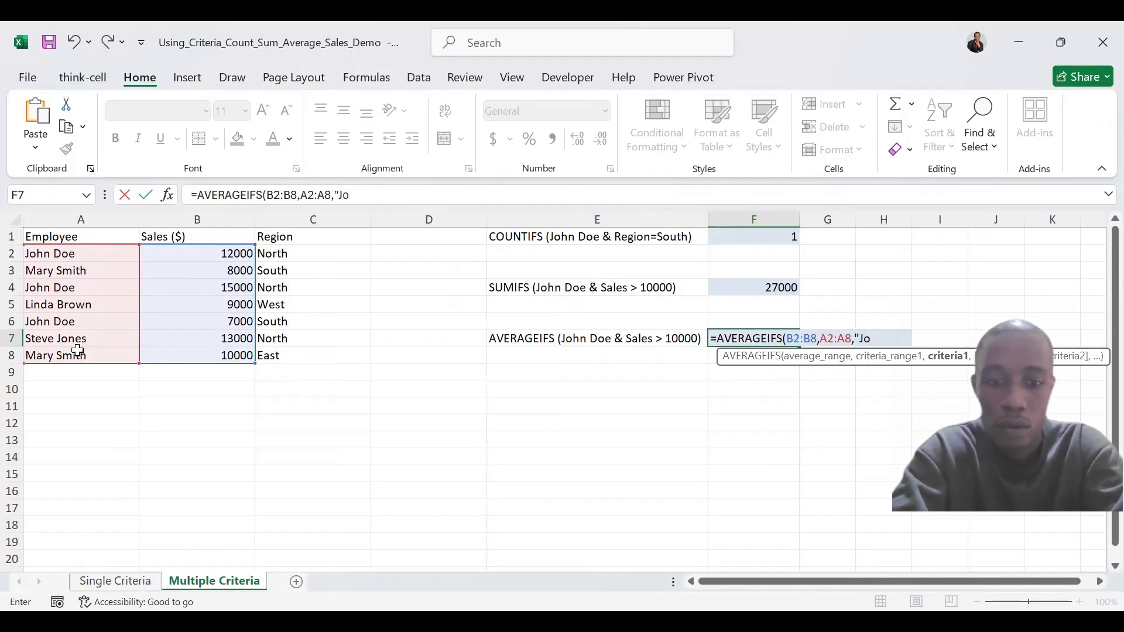
{"action": "type", "text": "hn D"}
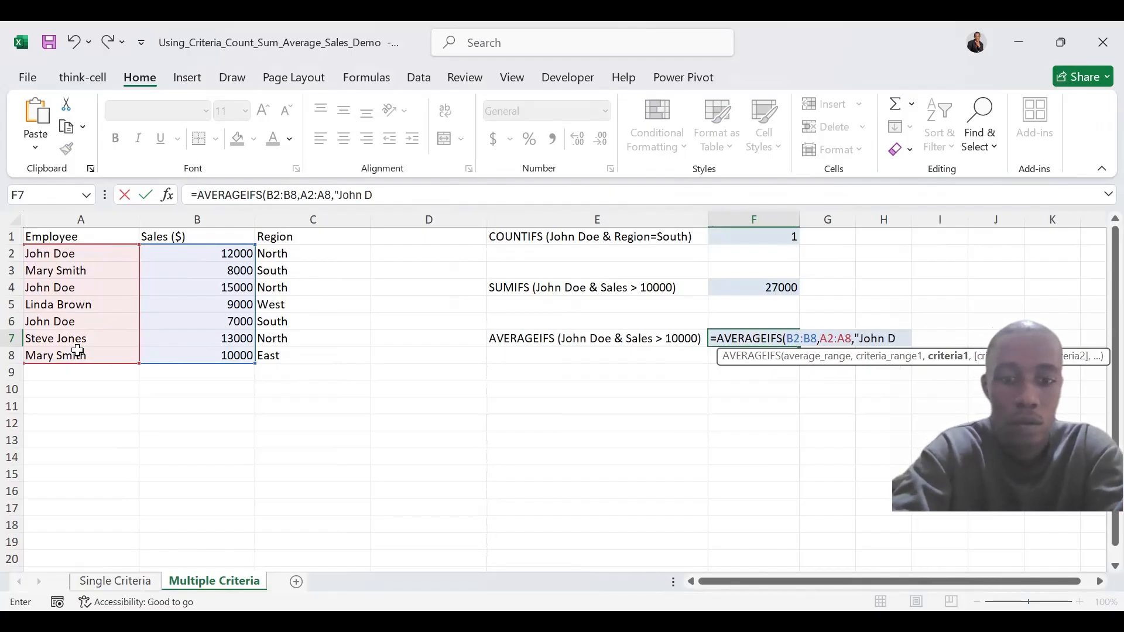
{"action": "type", "text": "oe\""}
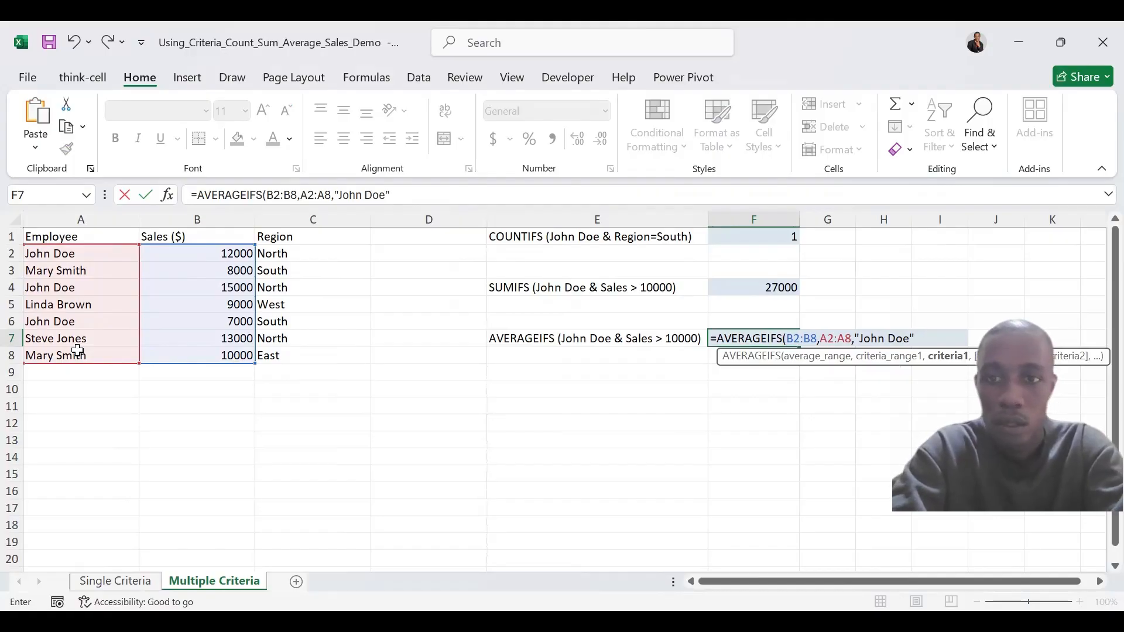
{"action": "type", "text": ","}
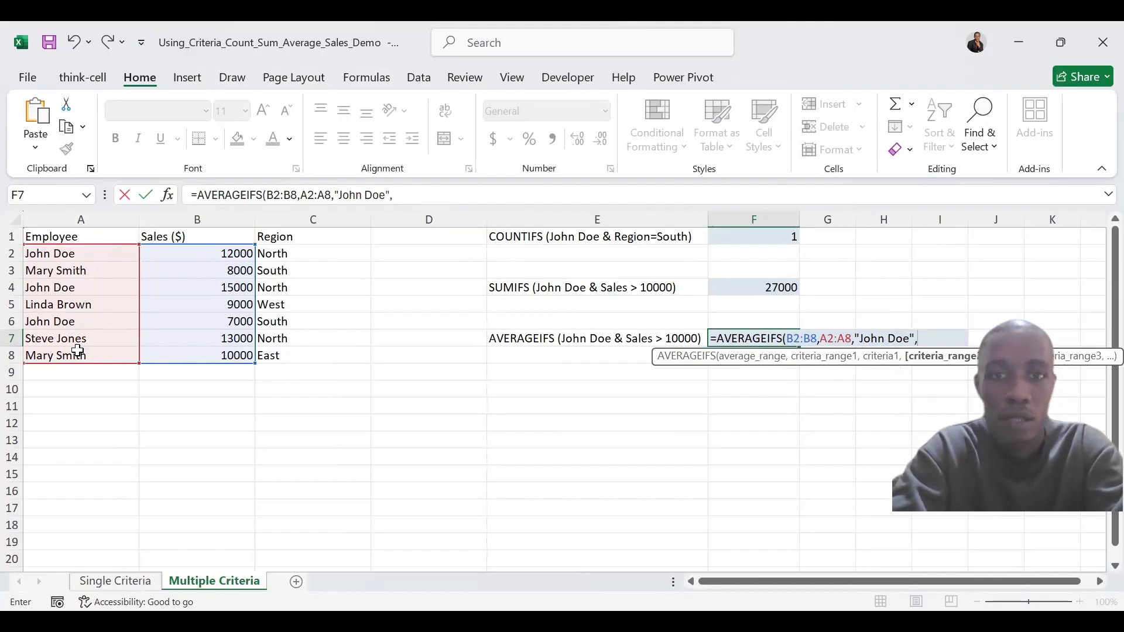
- Complete the AVERAGEIFS formula in F7 with B2:B8 as second criteria range and ">10000" as its criterion
{"action": "left_click", "coordinate": [179, 253]}
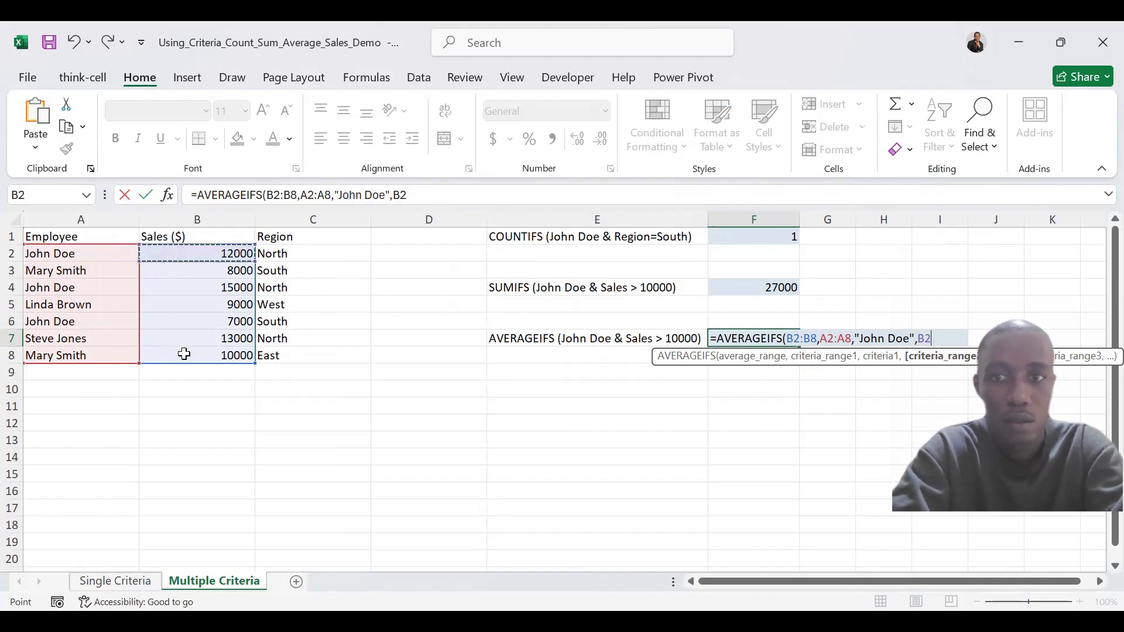
{"action": "left_click_drag", "start_coordinate": [184, 354], "coordinate": [184, 355]}
{"action": "type", "text": ",\">"}
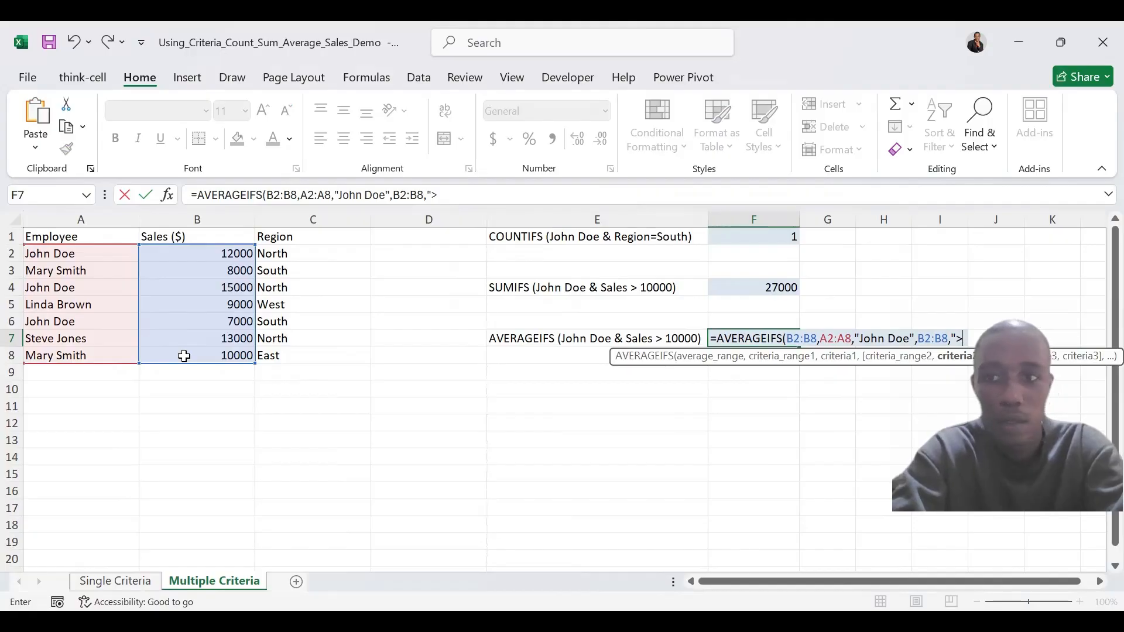
{"action": "type", "text": "10000"}
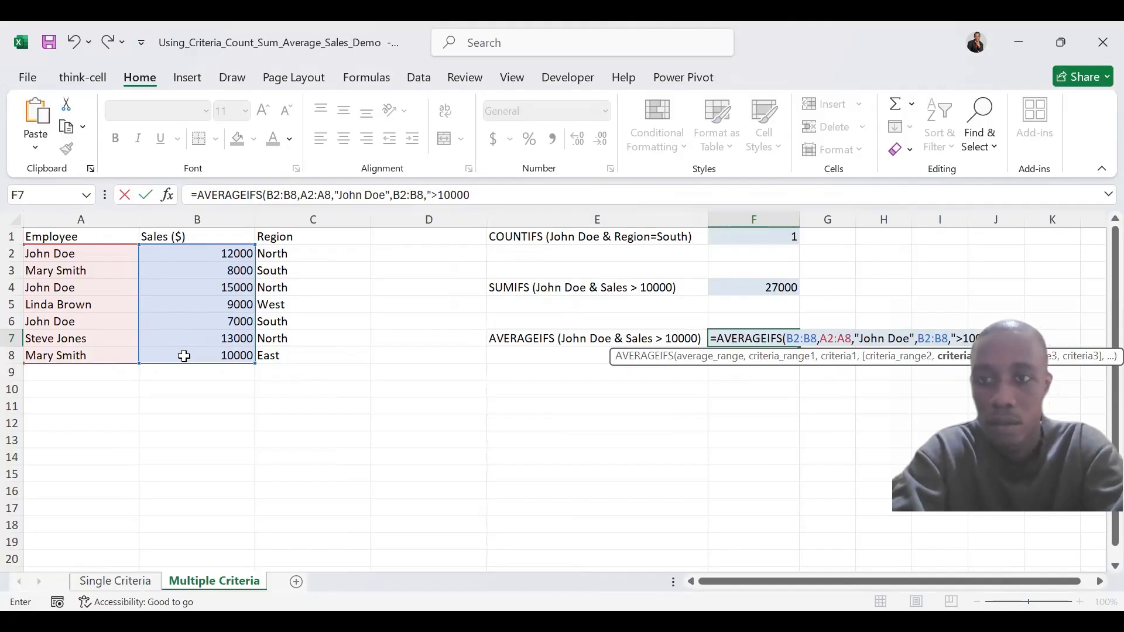
{"action": "type", "text": "\")"}
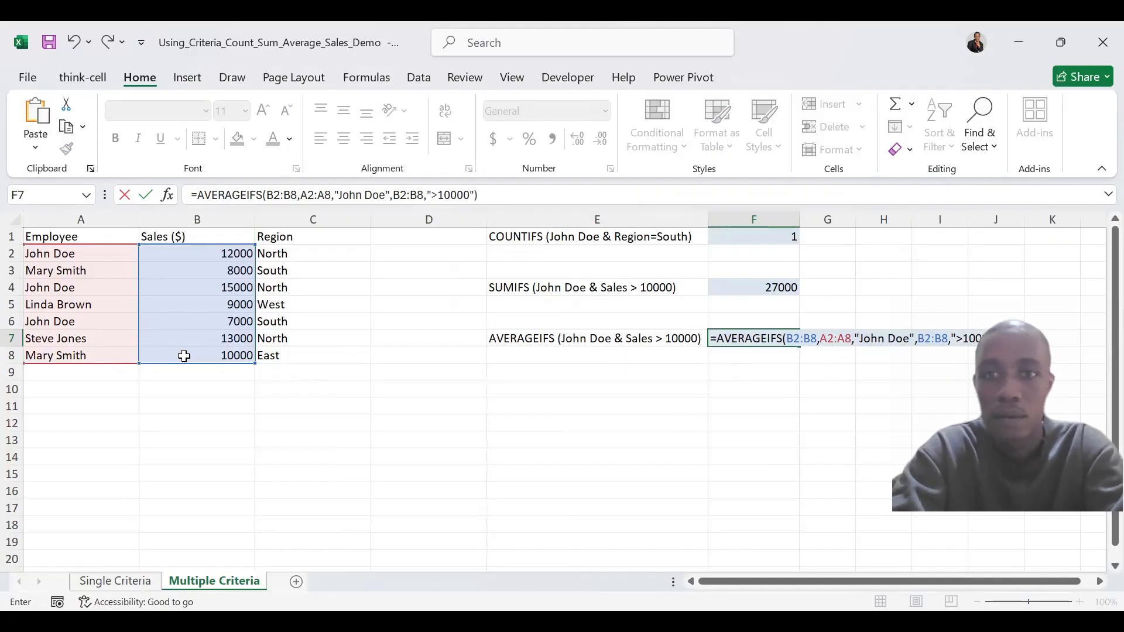
{"action": "key", "text": "ctrl+Return"}
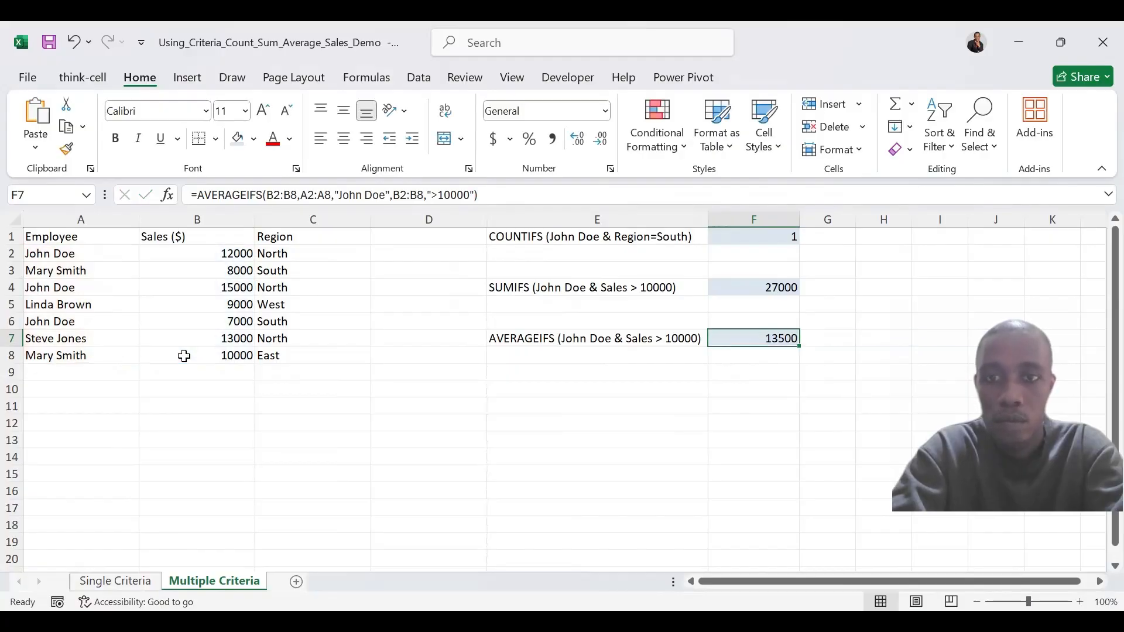